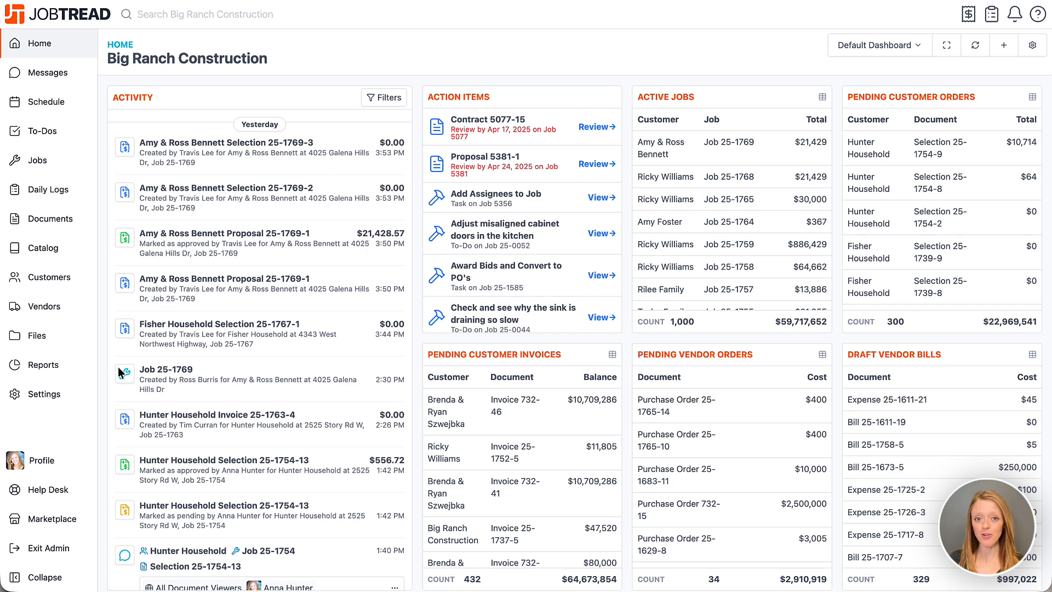
Step: Open the SRS Distribution materials and supplies integration in the organization's settings
{"action": "left_click", "coordinate": [74, 403]}
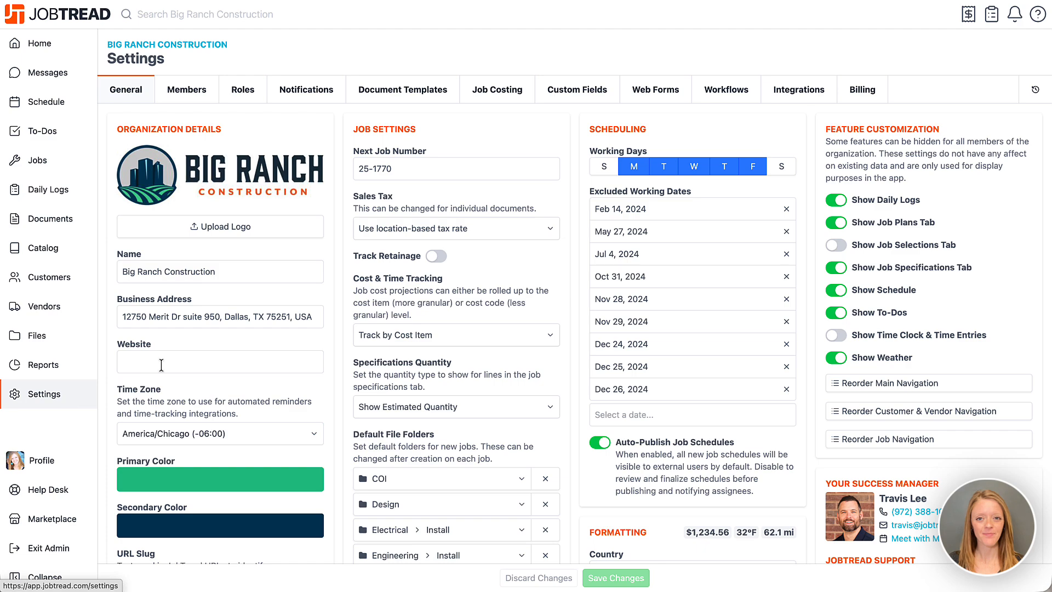
{"action": "left_click", "coordinate": [778, 101]}
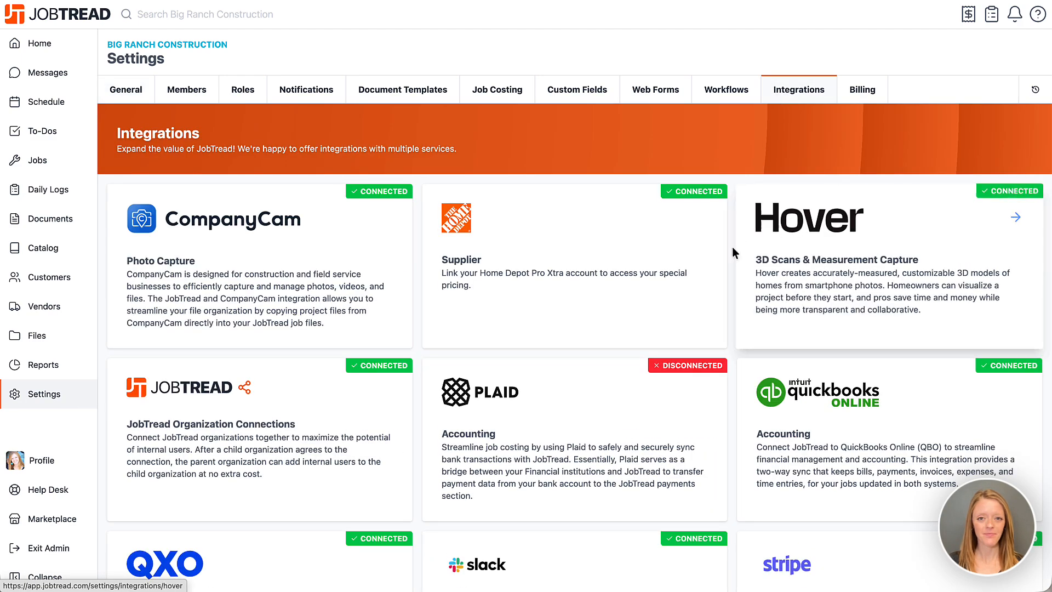
{"action": "scroll", "coordinate": [732, 247], "scroll_direction": "down", "scroll_amount": 10}
{"action": "scroll", "coordinate": [731, 251], "scroll_direction": "down", "scroll_amount": 4}
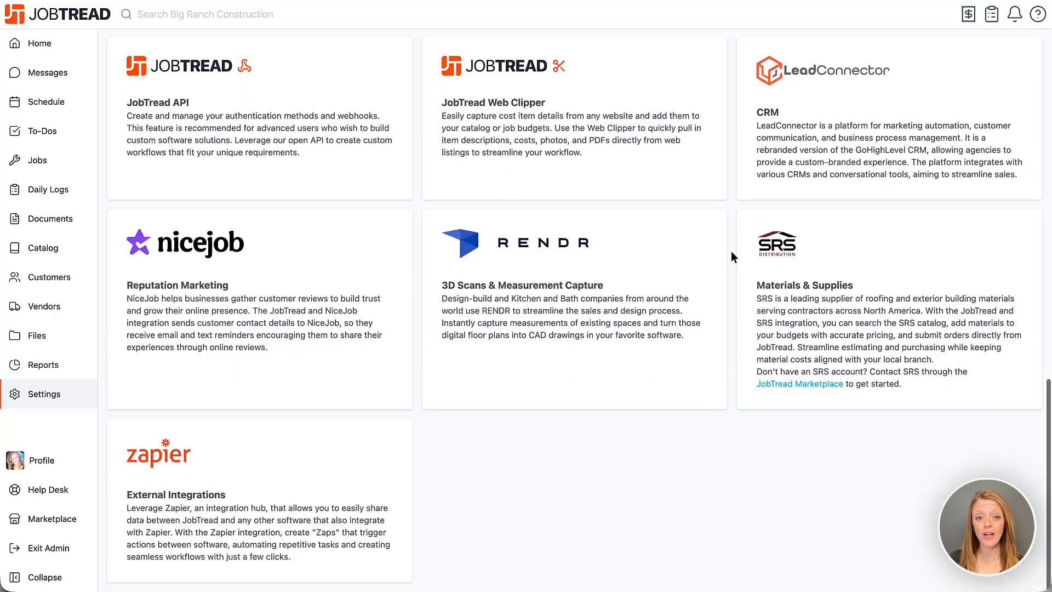
{"action": "left_click", "coordinate": [843, 294]}
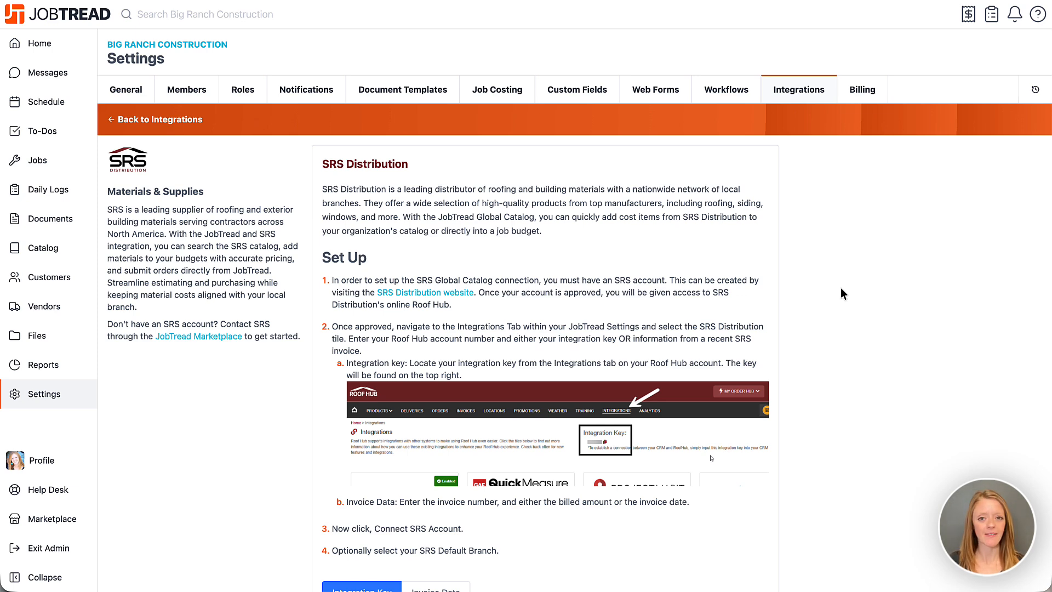
Step: Review the SRS account connection form with its Invoice Data method, and return to the Integration Key method
{"action": "scroll", "coordinate": [843, 294], "scroll_direction": "down", "scroll_amount": 7}
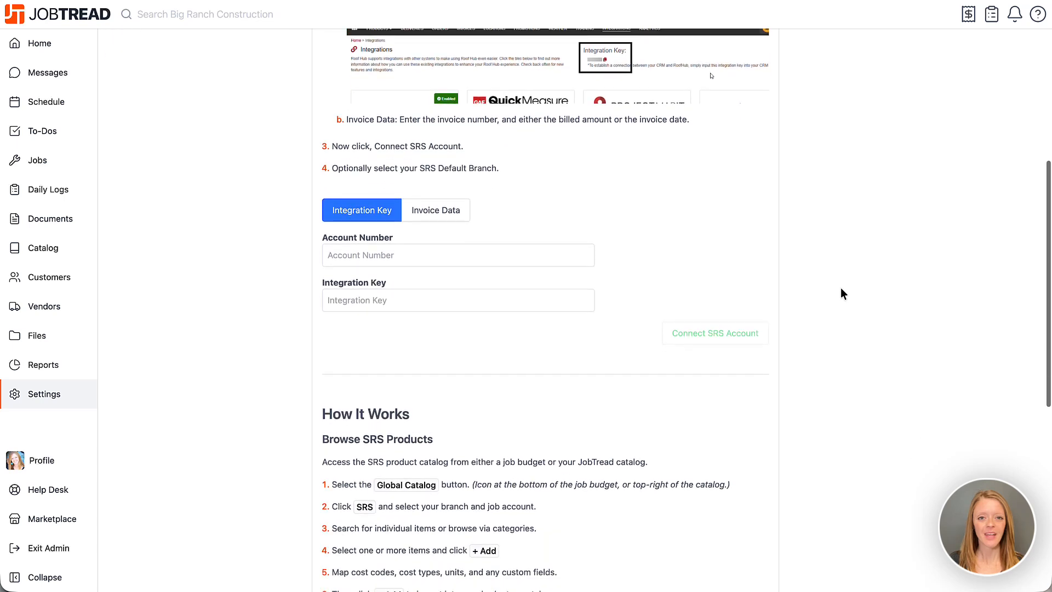
{"action": "scroll", "coordinate": [843, 294], "scroll_direction": "down", "scroll_amount": 1}
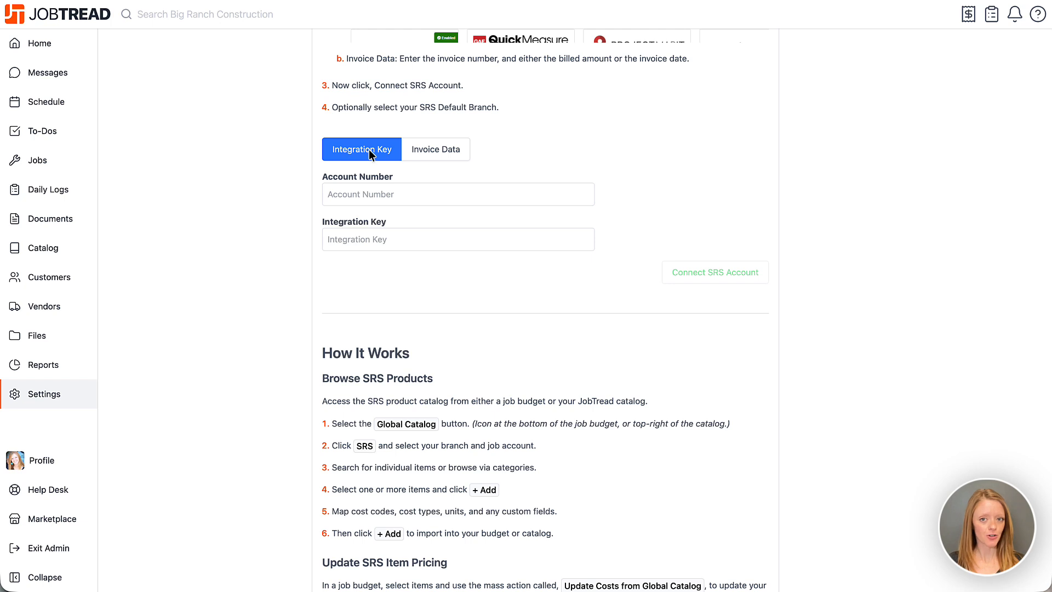
{"action": "left_click", "coordinate": [437, 151]}
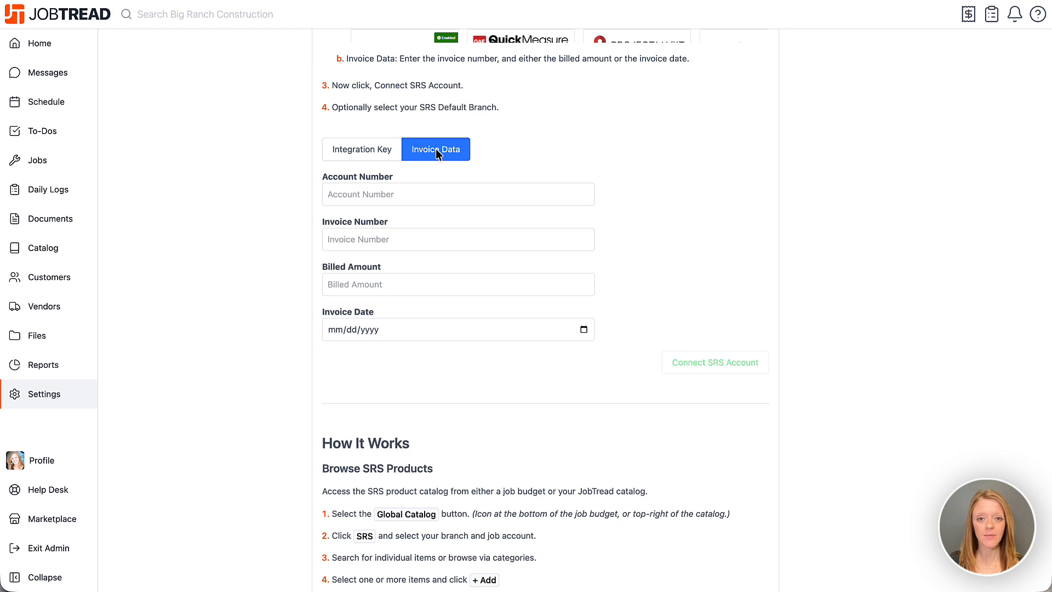
{"action": "left_click", "coordinate": [356, 151]}
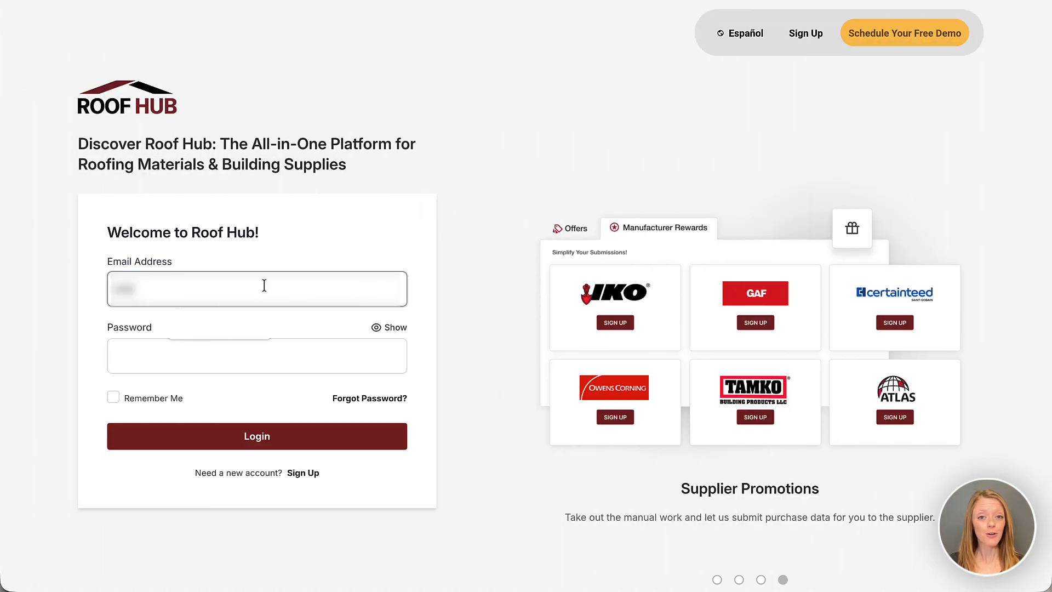
Step: Switch to Roof Hub and sign in with the account's email address and password
{"action": "left_click", "coordinate": [264, 285]}
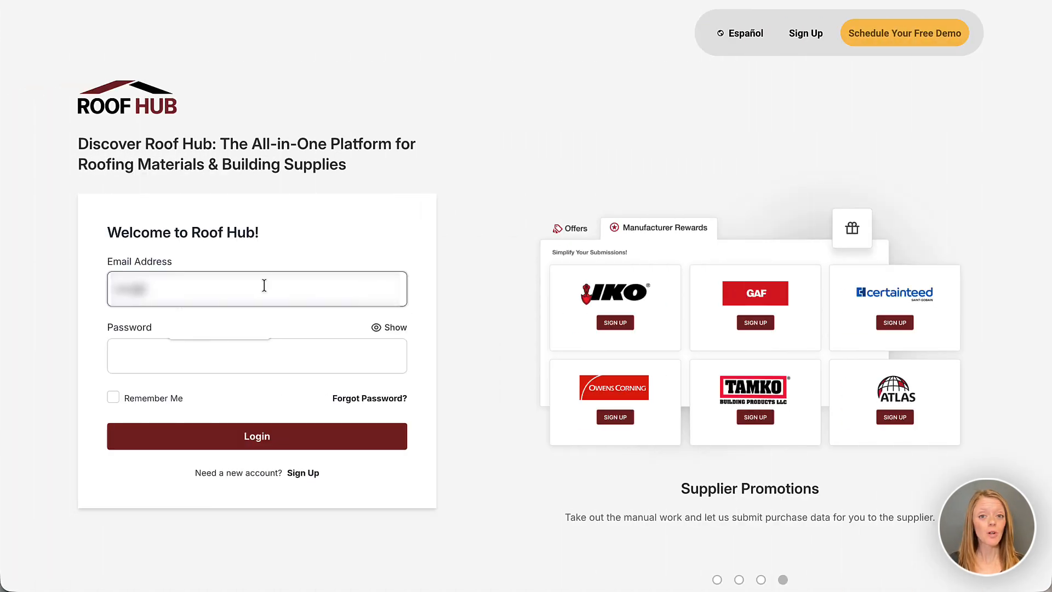
{"action": "key", "text": "Tab"}
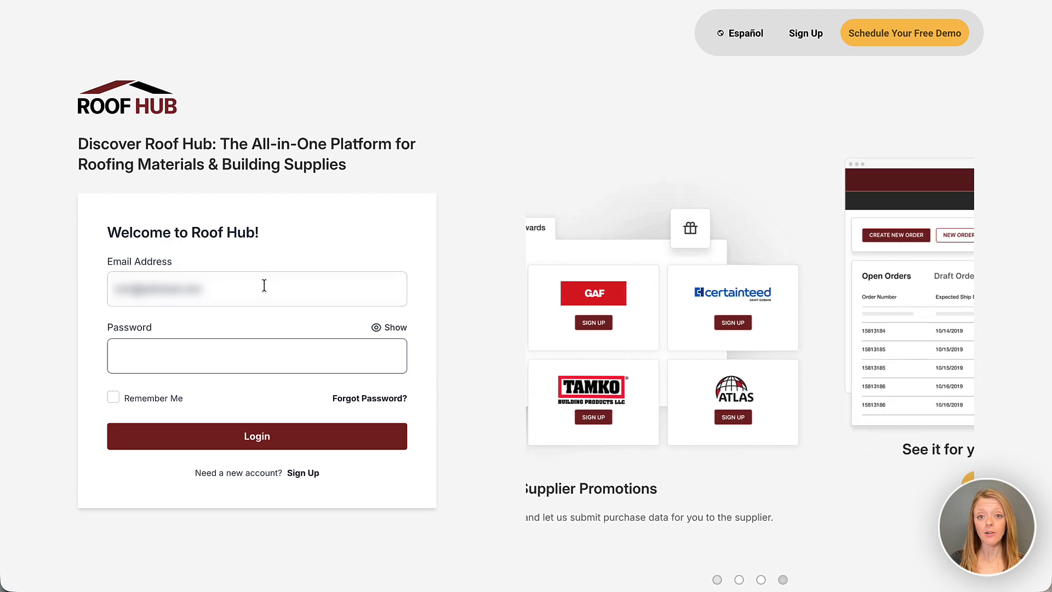
{"action": "key", "text": "ctrl+v"}
{"action": "left_click", "coordinate": [277, 433]}
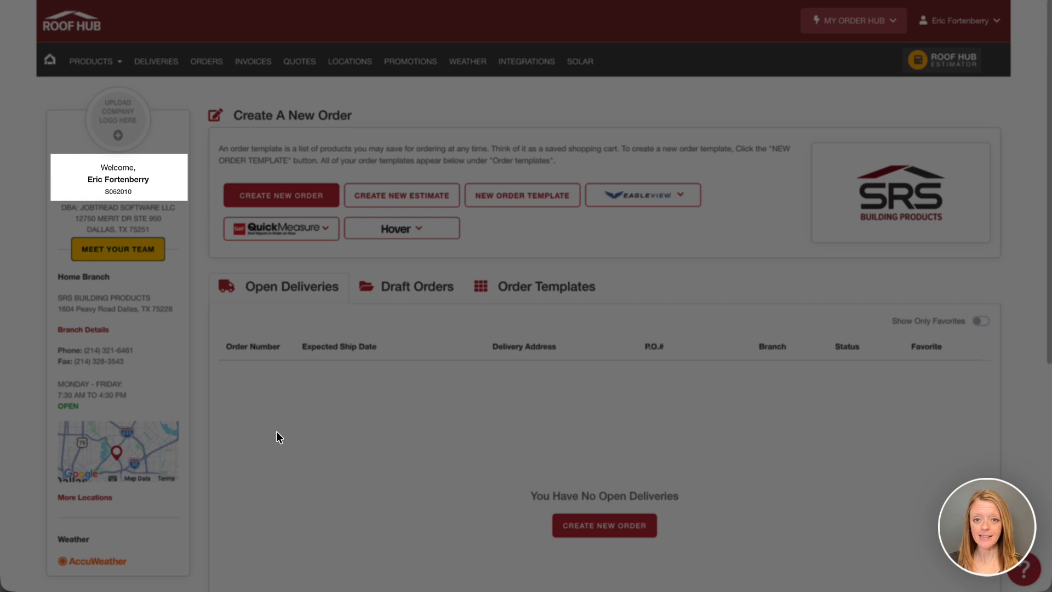
Step: Copy the account number and integration key from Roof Hub into JobTread's matching SRS fields and connect the SRS account
{"action": "left_click_drag", "start_coordinate": [139, 193], "coordinate": [104, 192]}
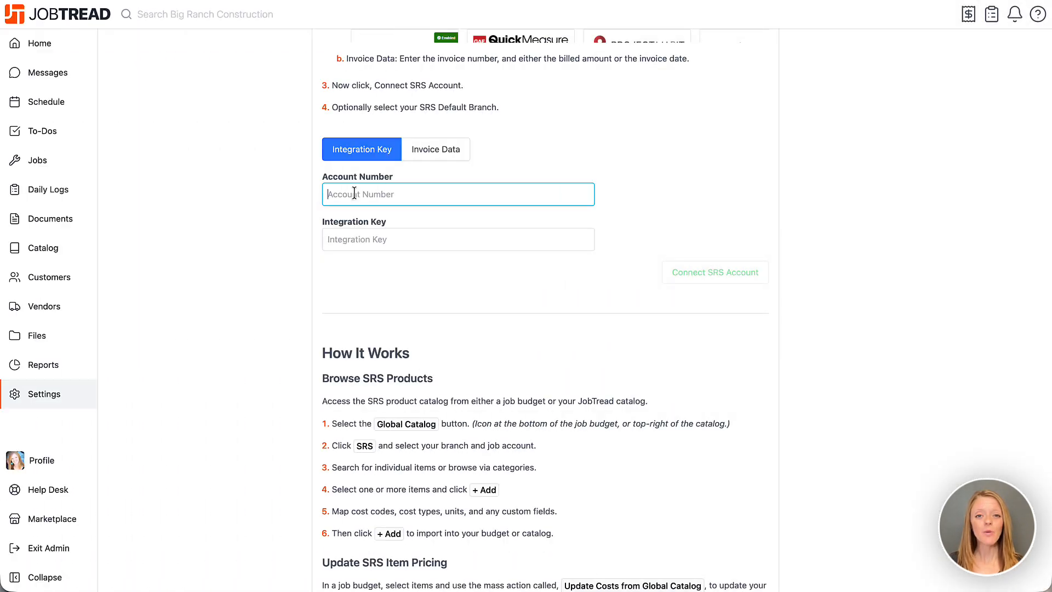
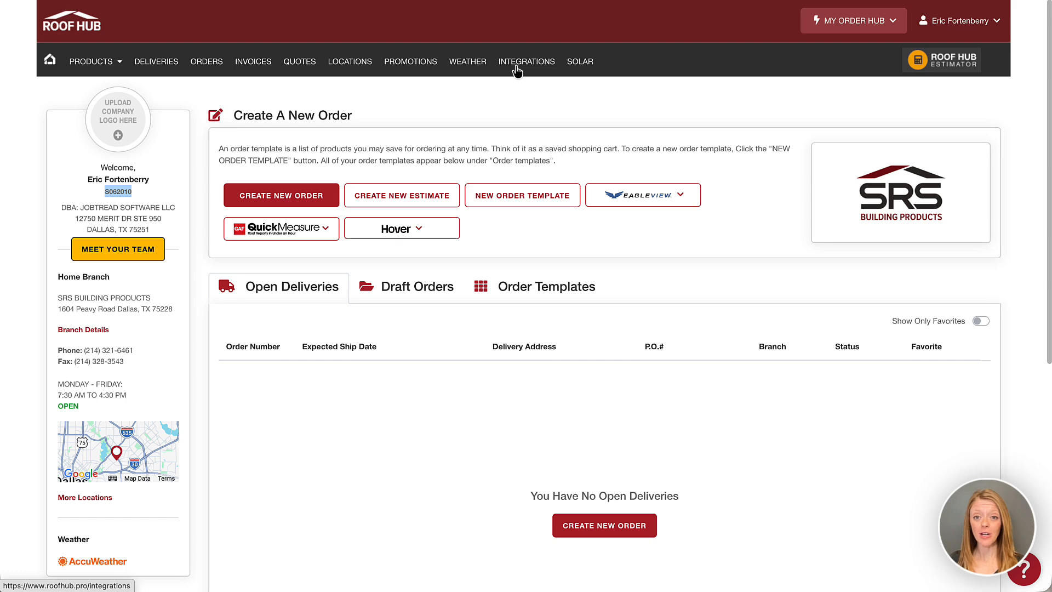
{"action": "left_click", "coordinate": [515, 65]}
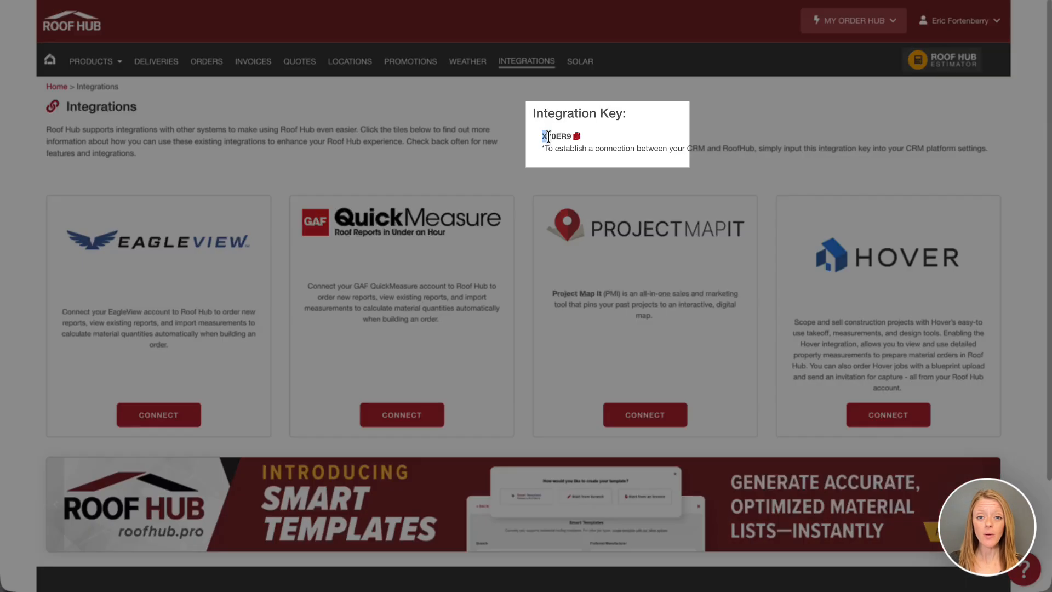
{"action": "left_click_drag", "start_coordinate": [541, 137], "coordinate": [570, 139]}
{"action": "key", "text": "ctrl+c"}
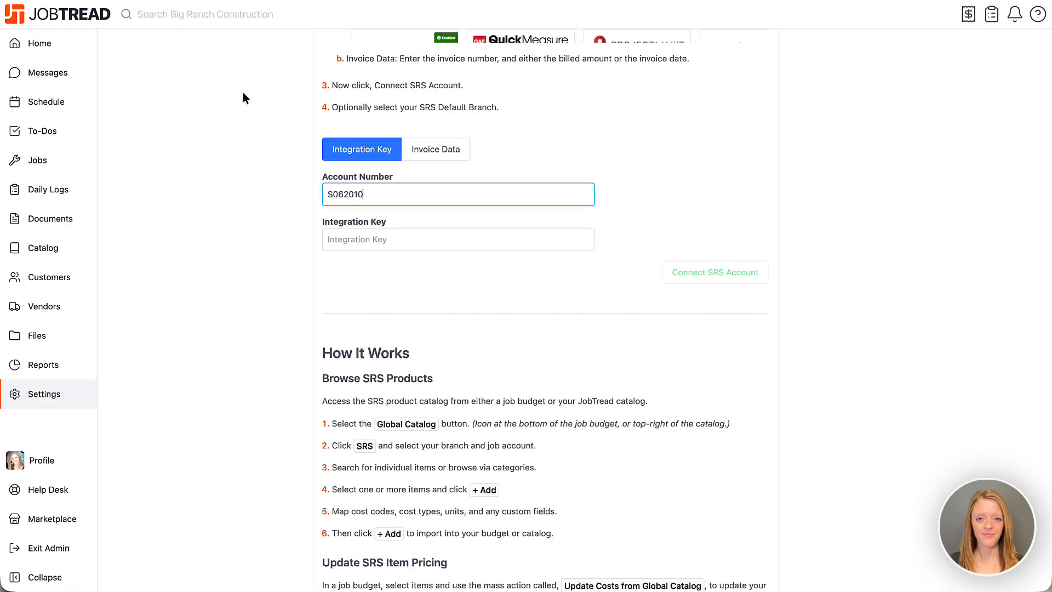
{"action": "left_click", "coordinate": [393, 239]}
{"action": "key", "text": "ctrl+v"}
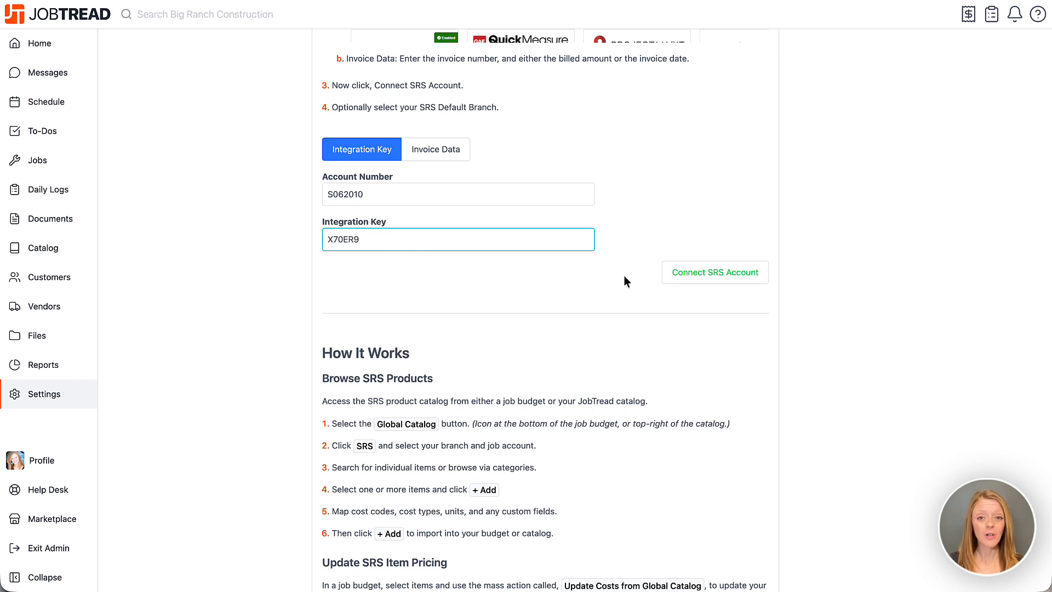
{"action": "left_click", "coordinate": [687, 281]}
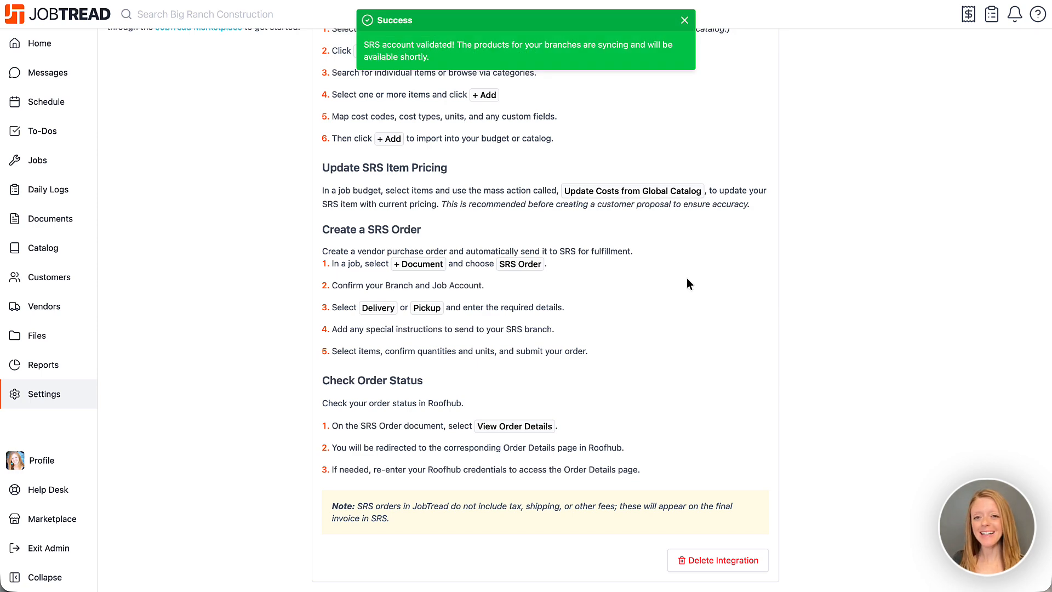
Step: Choose SRS BUILDING PRODUCTS - DALLAS as the default branch of the SRS integration
{"action": "scroll", "coordinate": [688, 284], "scroll_direction": "up", "scroll_amount": 9}
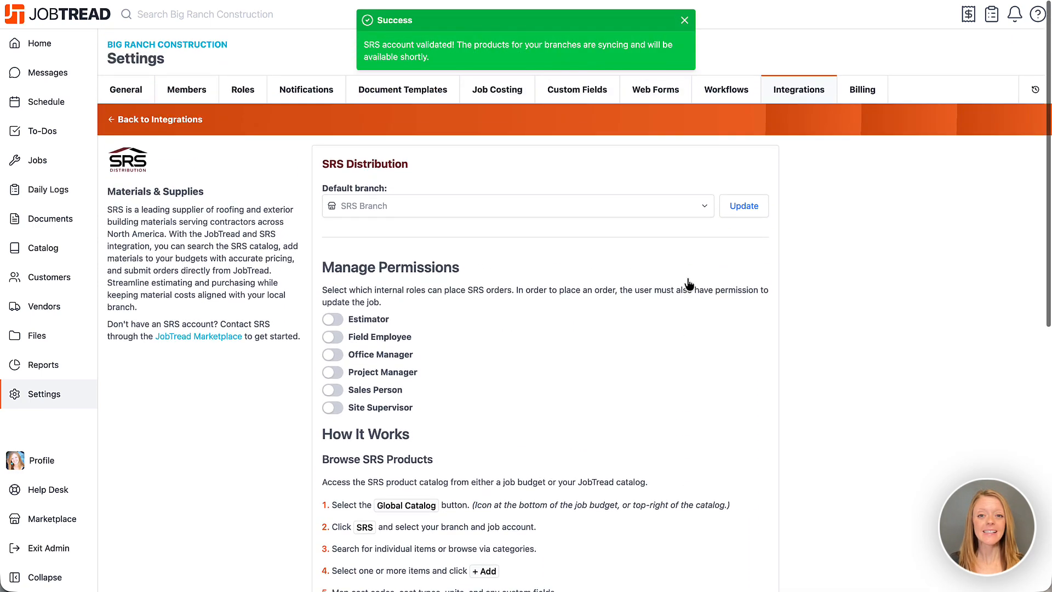
{"action": "left_click", "coordinate": [672, 211]}
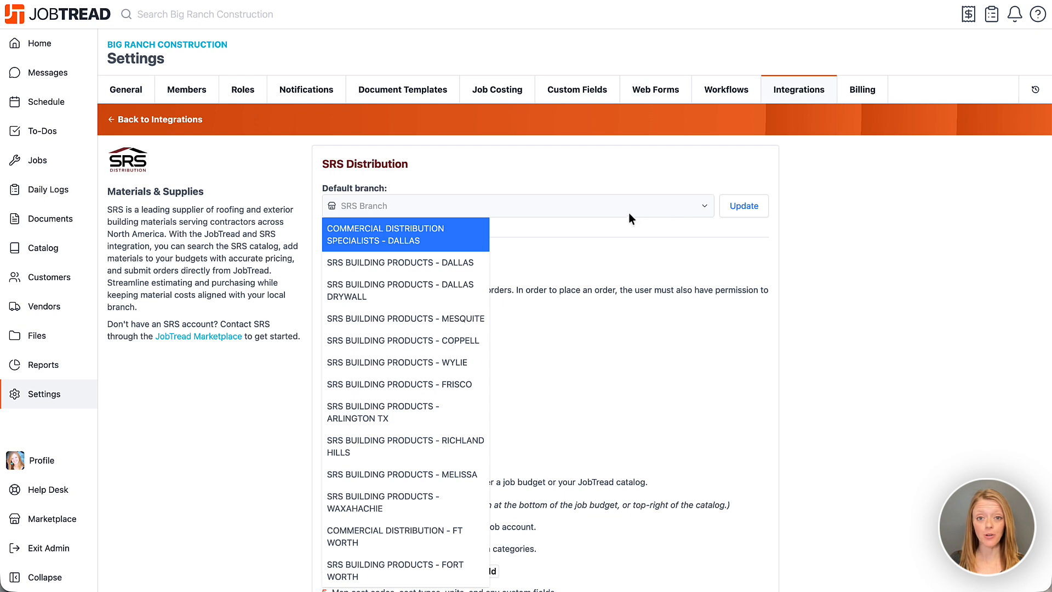
{"action": "left_click", "coordinate": [461, 268]}
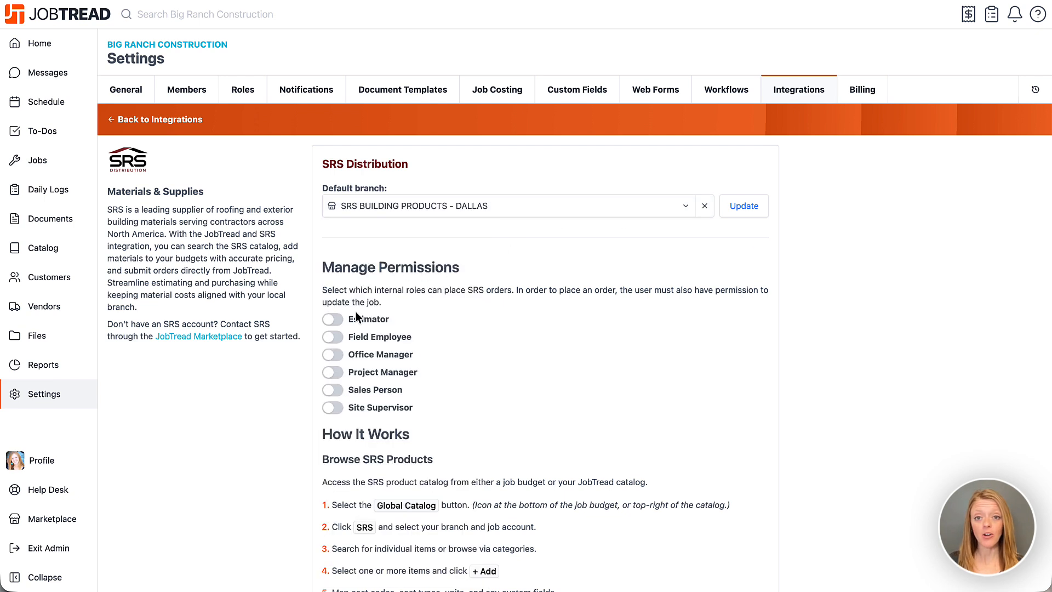
Step: Allow the Estimator, Office Manager and Project Manager roles to place SRS orders
{"action": "left_click", "coordinate": [338, 321]}
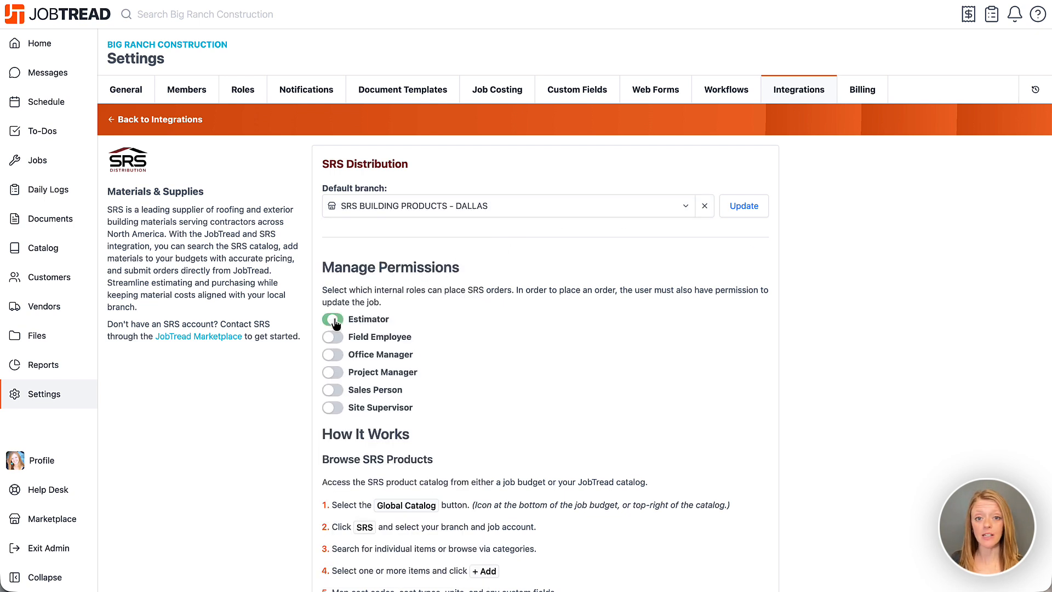
{"action": "left_click", "coordinate": [337, 359]}
{"action": "left_click", "coordinate": [338, 376]}
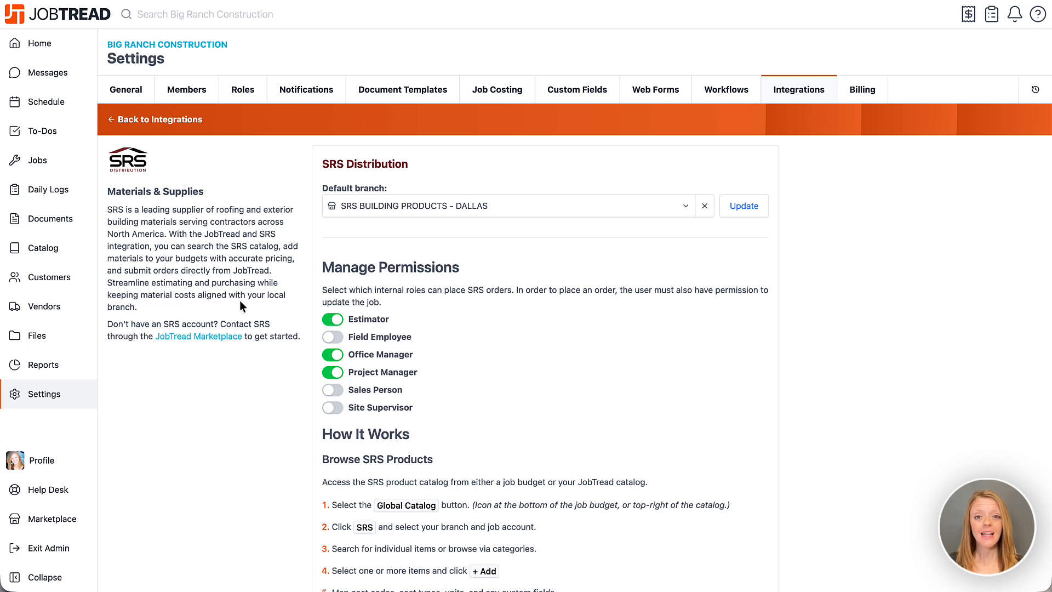
Step: Find Job 25-1722 by searching the jobs for 1722, and open its budget
{"action": "left_click", "coordinate": [70, 158]}
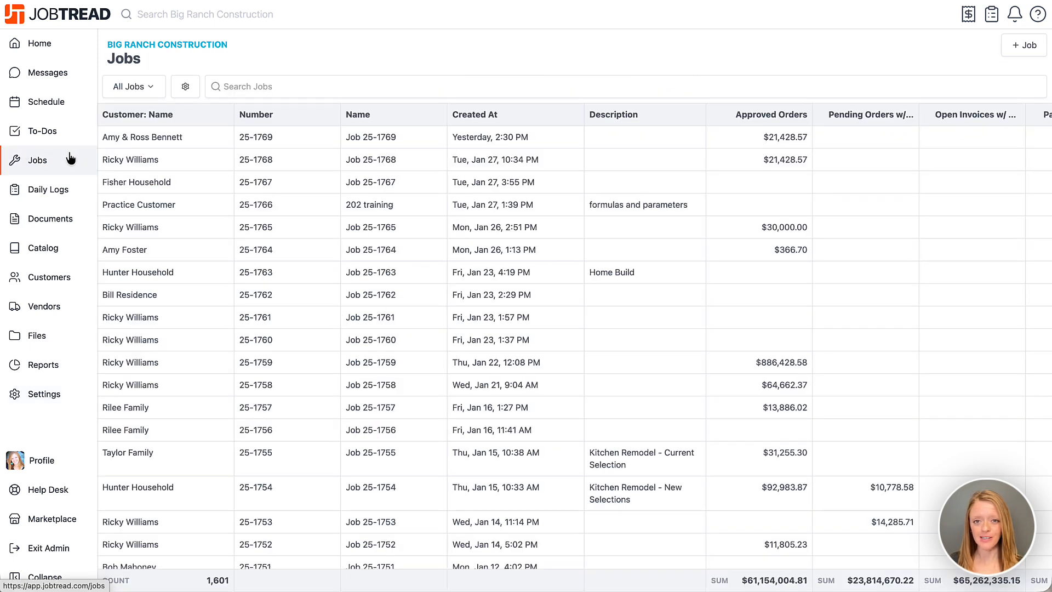
{"action": "left_click", "coordinate": [253, 85]}
{"action": "type", "text": "1722"}
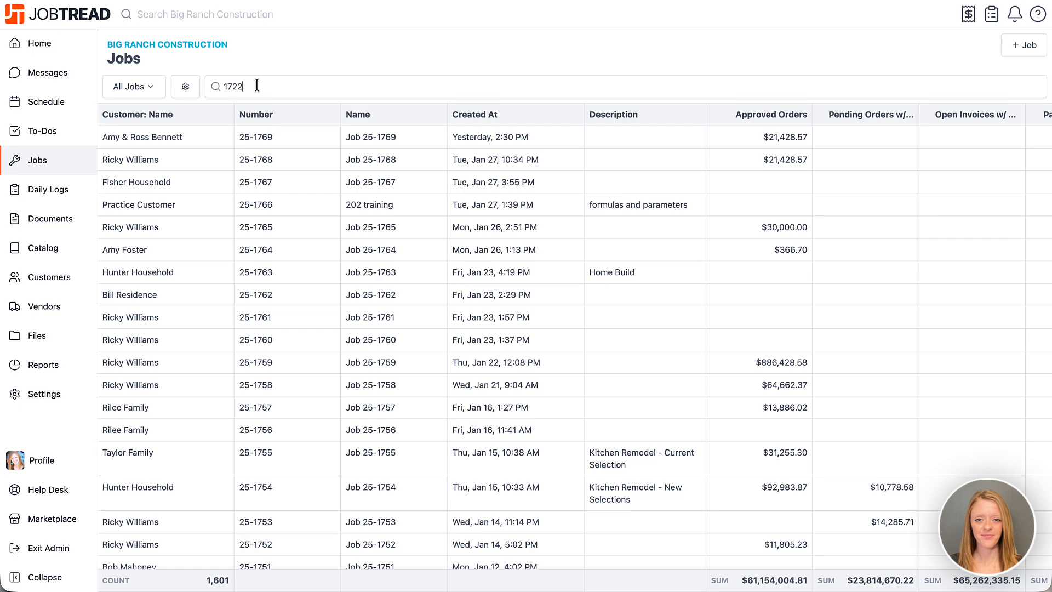
{"action": "left_click", "coordinate": [274, 140]}
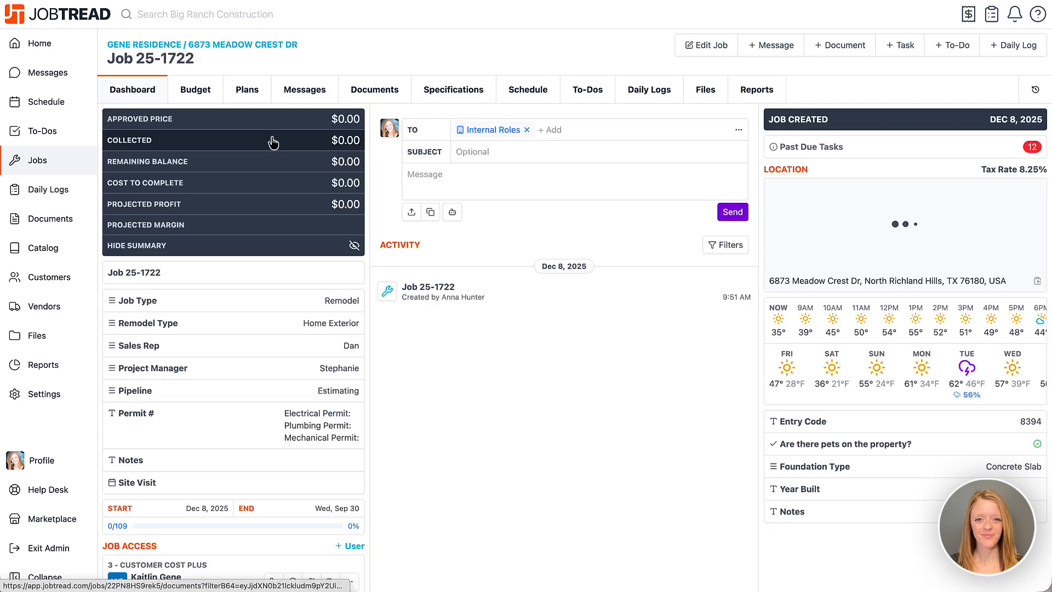
{"action": "left_click", "coordinate": [201, 98]}
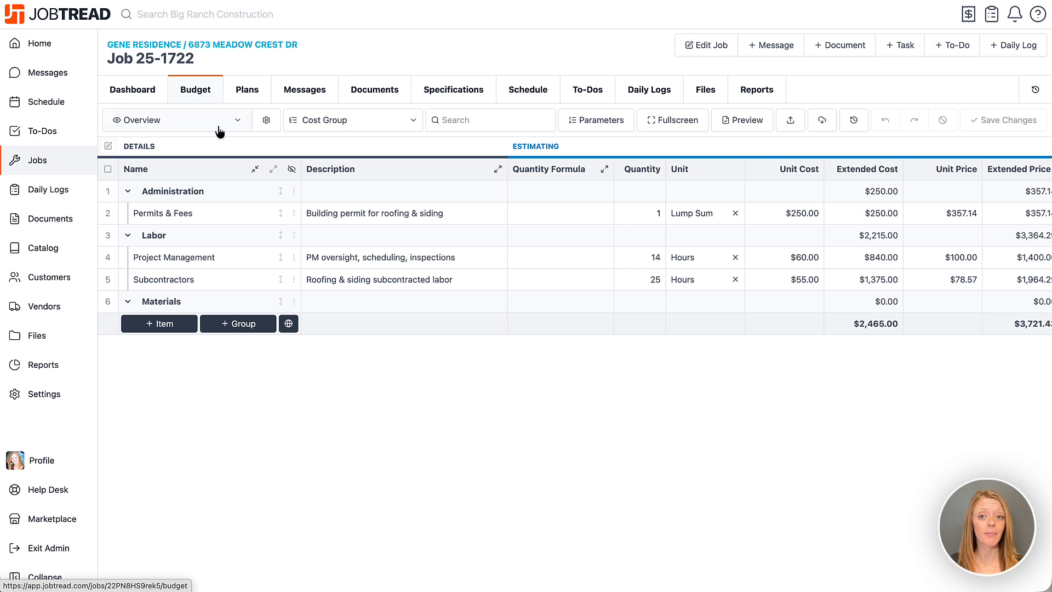
Step: Open the SRS supplier in the budget's Global Catalog with branch SRS BUILDING PRODUCTS - DALLAS and job account JOBTREAD SOFTWARE LLC - 1
{"action": "left_click", "coordinate": [289, 324]}
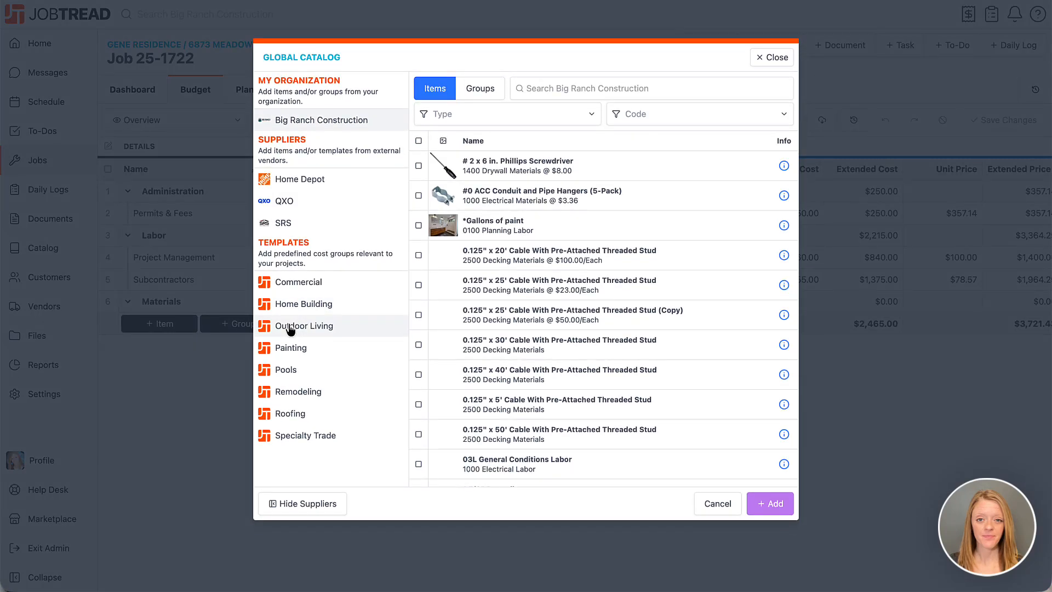
{"action": "left_click", "coordinate": [348, 229]}
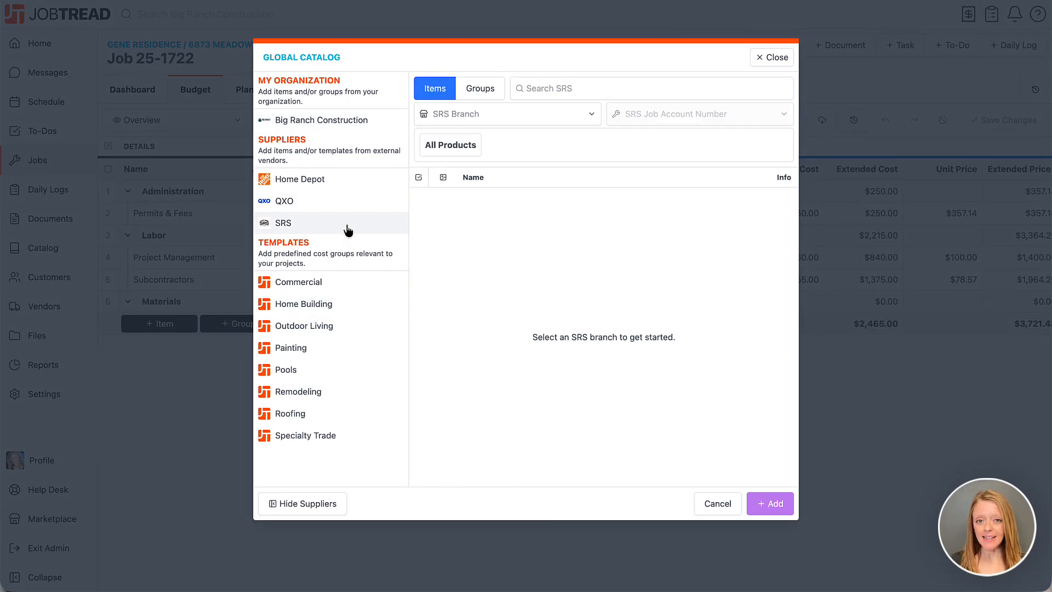
{"action": "left_click", "coordinate": [475, 115]}
{"action": "left_click", "coordinate": [482, 171]}
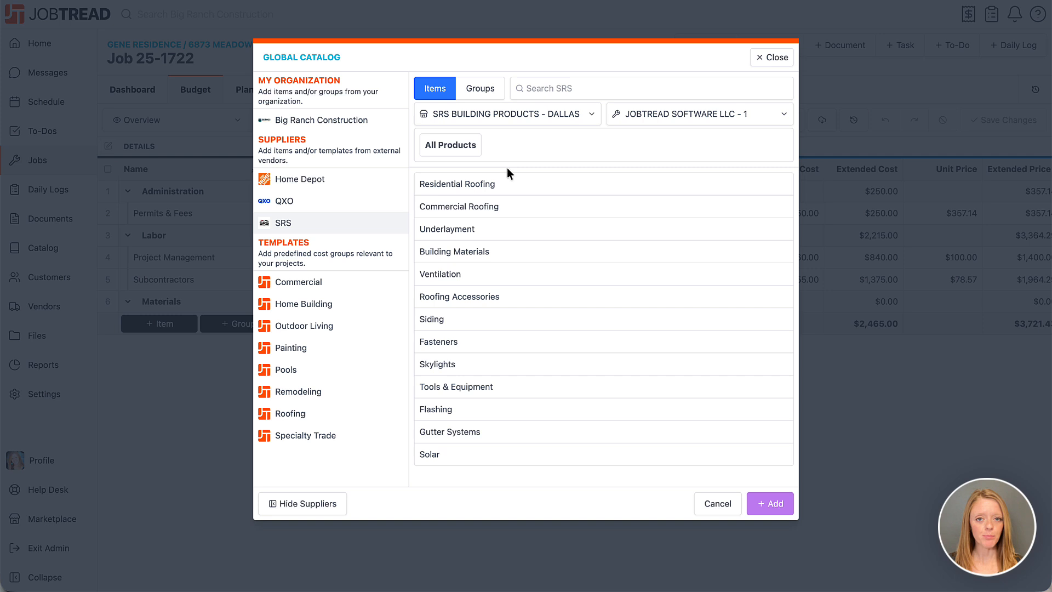
{"action": "left_click", "coordinate": [637, 116]}
{"action": "left_click", "coordinate": [642, 140]}
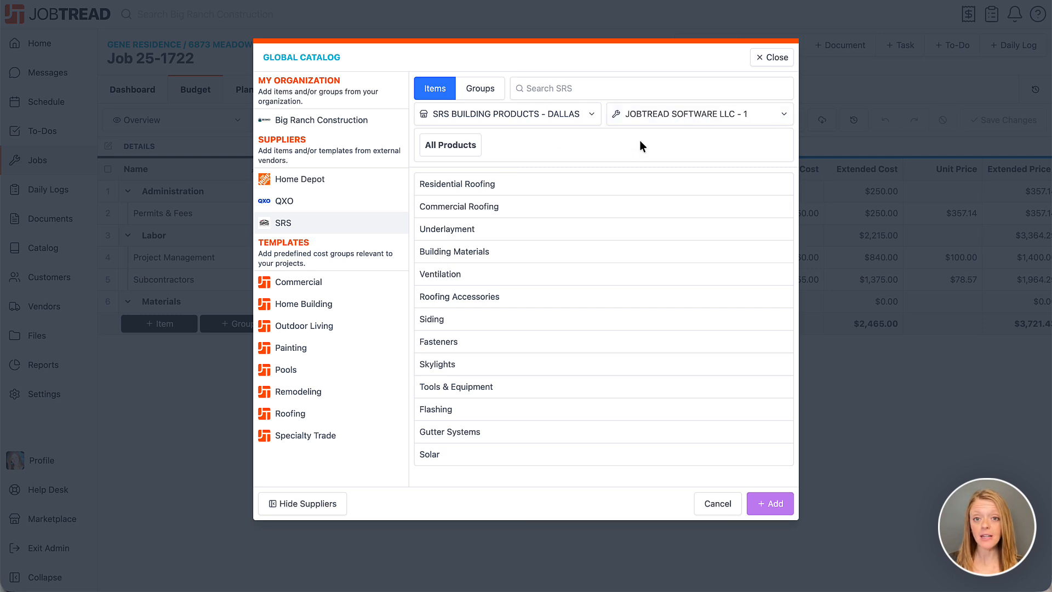
Step: Select the Malarkey Highlander NEX AR Shingles in Midnight Black from the Residential Roofing products
{"action": "left_click", "coordinate": [475, 187]}
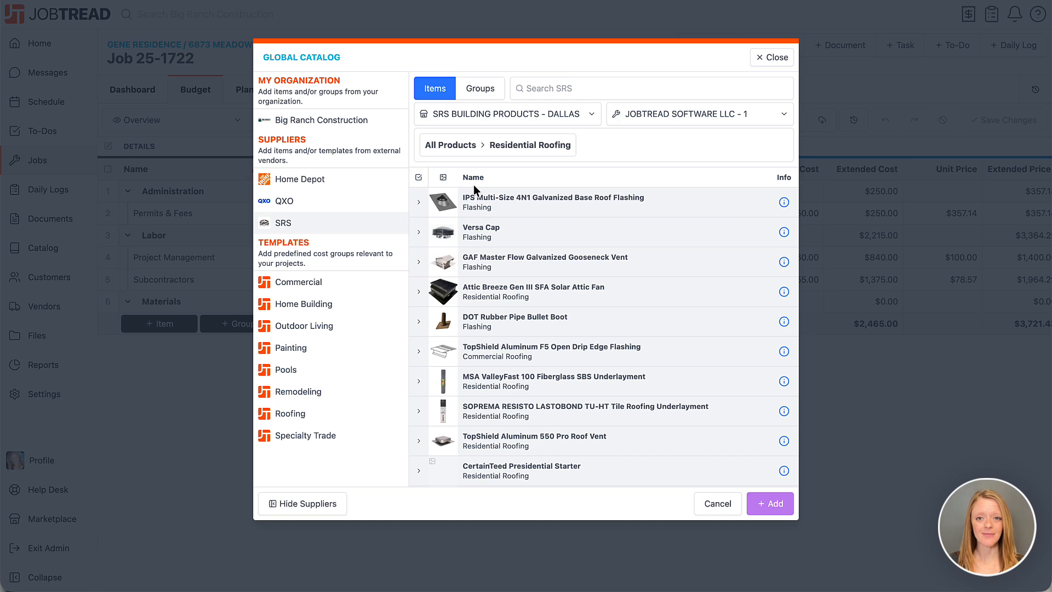
{"action": "scroll", "coordinate": [443, 296], "scroll_direction": "down", "scroll_amount": 5}
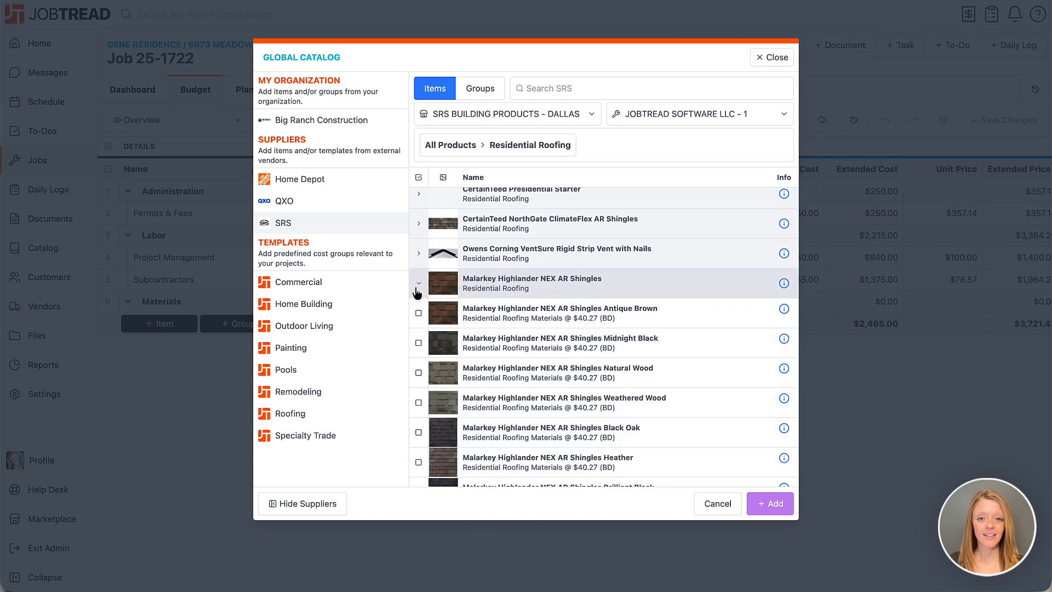
{"action": "left_click", "coordinate": [418, 287]}
{"action": "left_click", "coordinate": [419, 345]}
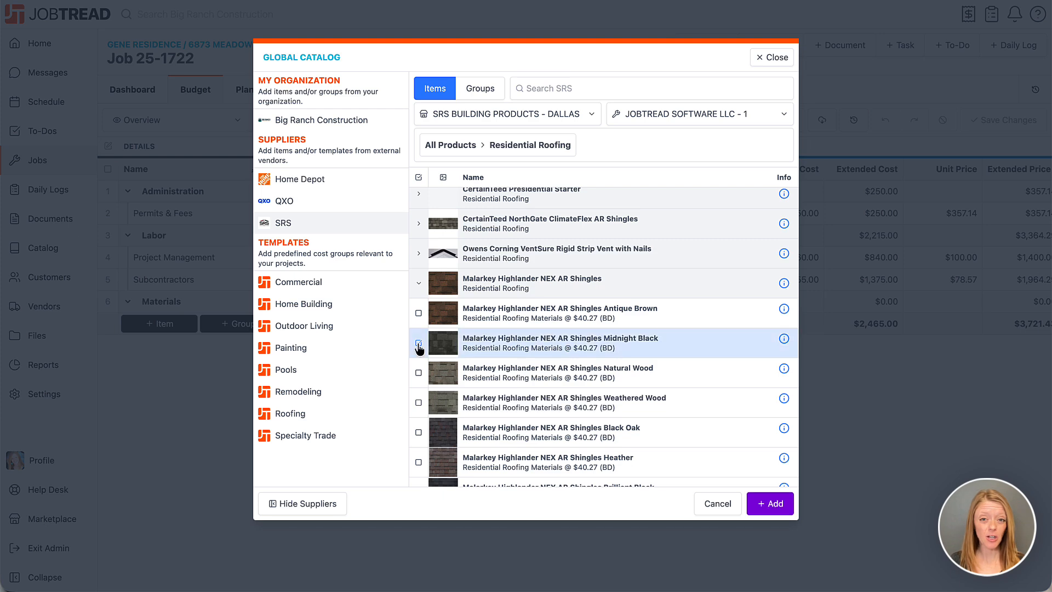
{"action": "left_click", "coordinate": [418, 291]}
Step: Also select the TopShield Aluminum 550 Pro Roof Vent in Black
{"action": "scroll", "coordinate": [420, 291], "scroll_direction": "up", "scroll_amount": 3}
{"action": "scroll", "coordinate": [420, 291], "scroll_direction": "up", "scroll_amount": 1}
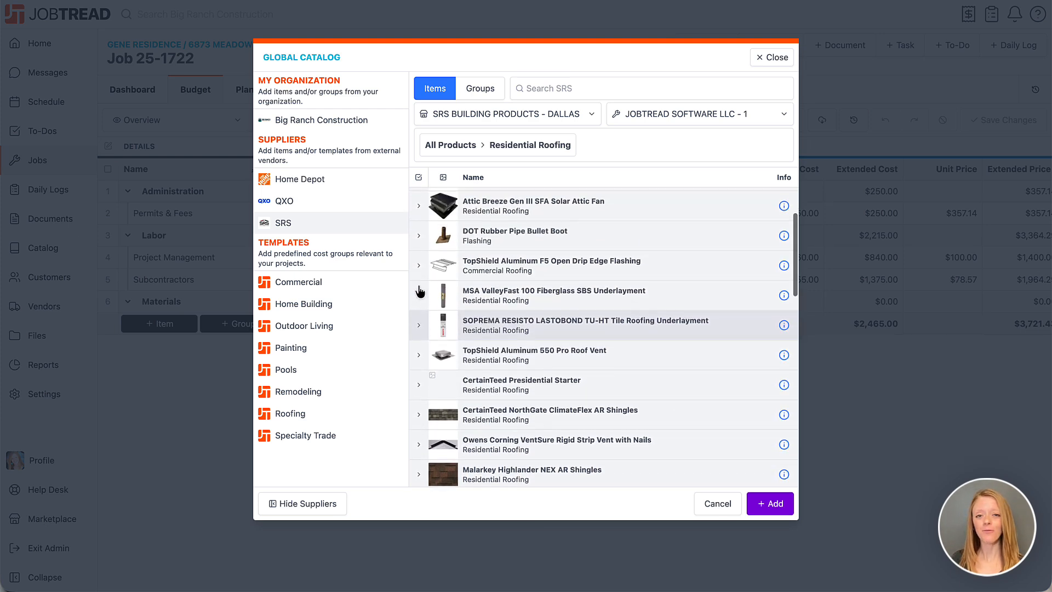
{"action": "left_click", "coordinate": [419, 357]}
{"action": "left_click", "coordinate": [419, 388]}
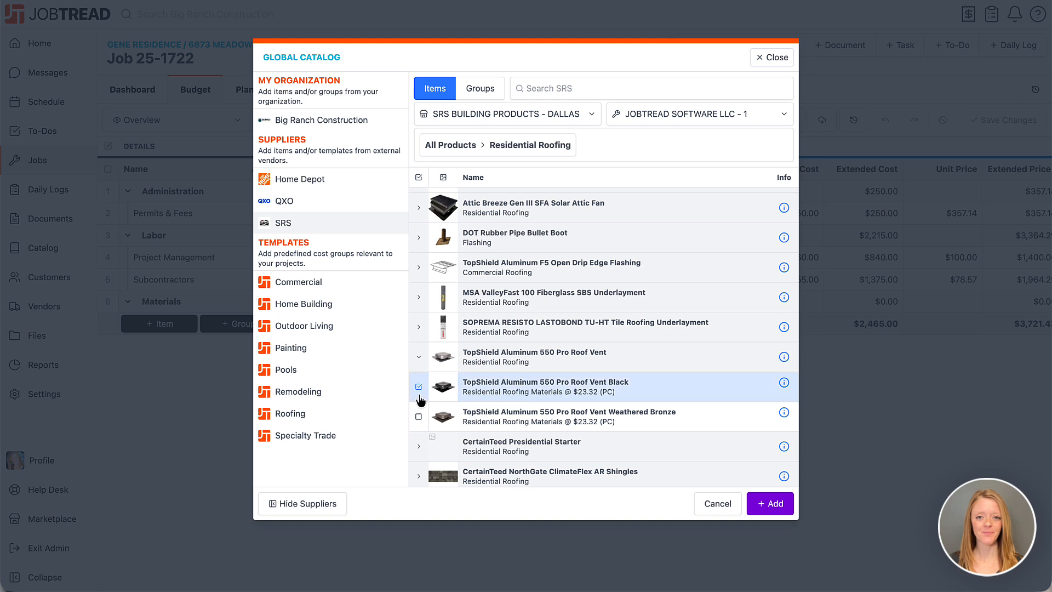
{"action": "scroll", "coordinate": [420, 401], "scroll_direction": "up", "scroll_amount": 2}
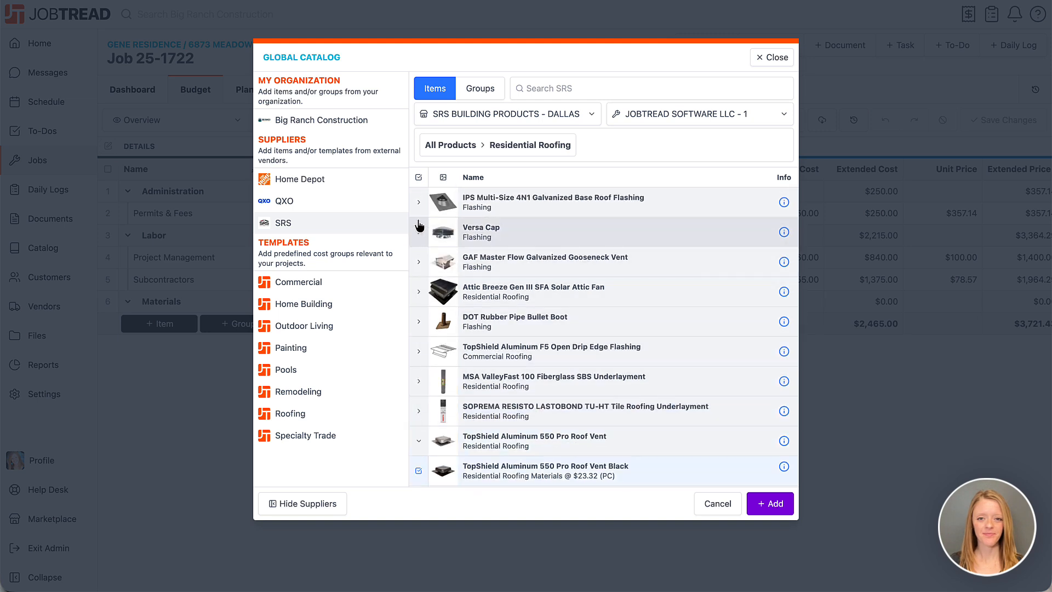
Step: Also select the IPS Multi-Size 4N1 Galvanized Base Roof Flashing in Mill and proceed to the code mapping
{"action": "left_click", "coordinate": [419, 215]}
{"action": "left_click", "coordinate": [419, 233]}
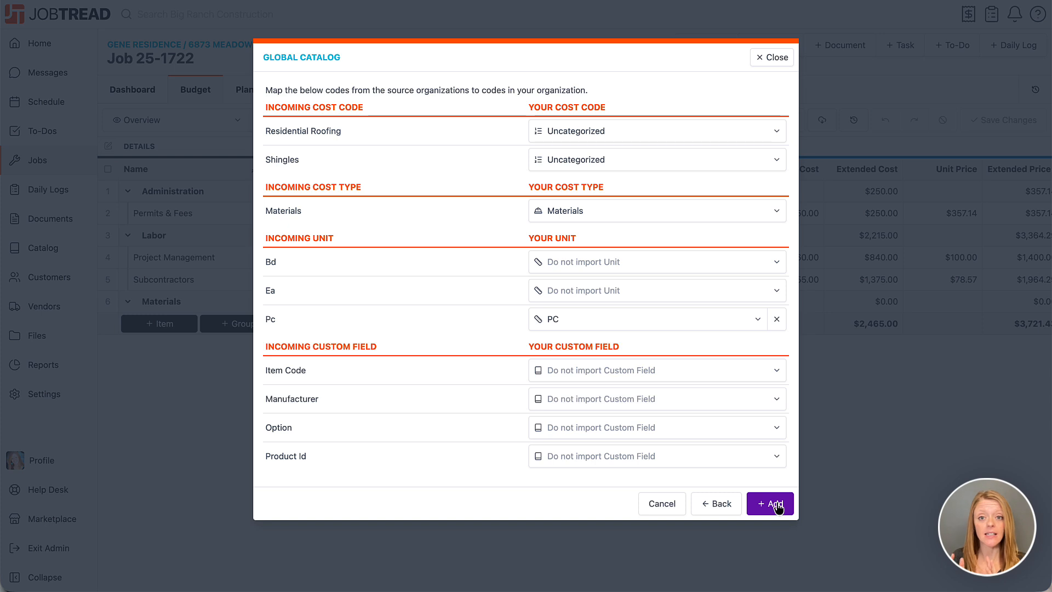
Step: Map the incoming cost code Residential Roofing to Roofing and Shingles to Roofing material
{"action": "left_click", "coordinate": [642, 128]}
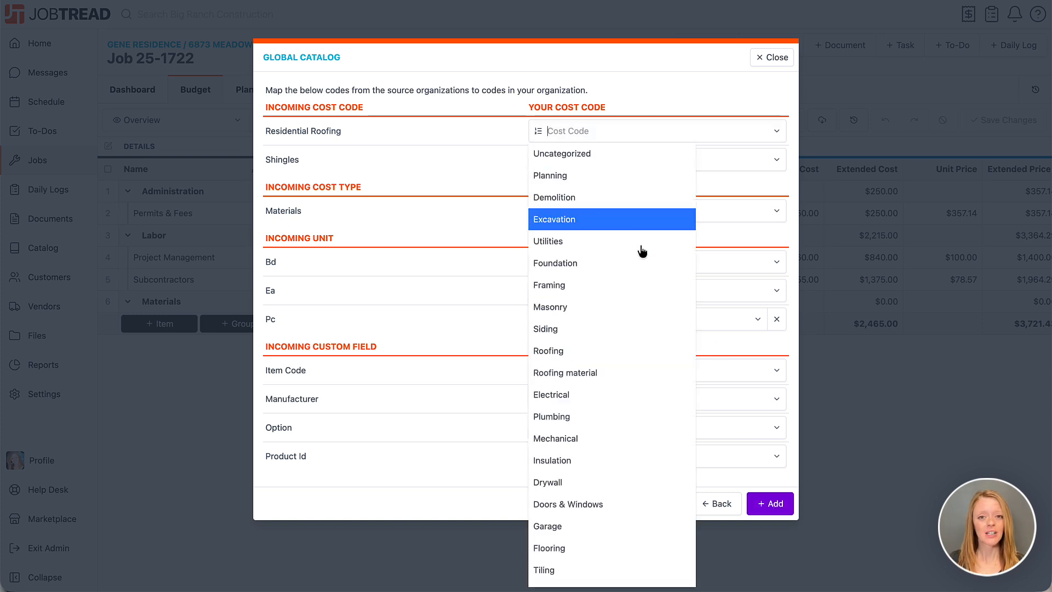
{"action": "left_click", "coordinate": [628, 351]}
{"action": "left_click", "coordinate": [603, 163]}
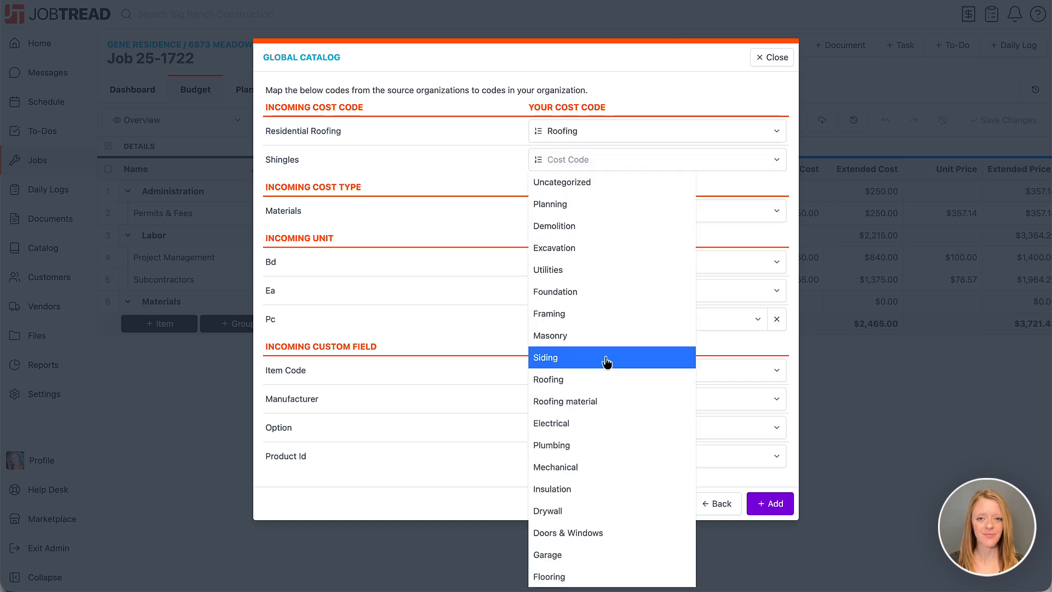
{"action": "left_click", "coordinate": [607, 403]}
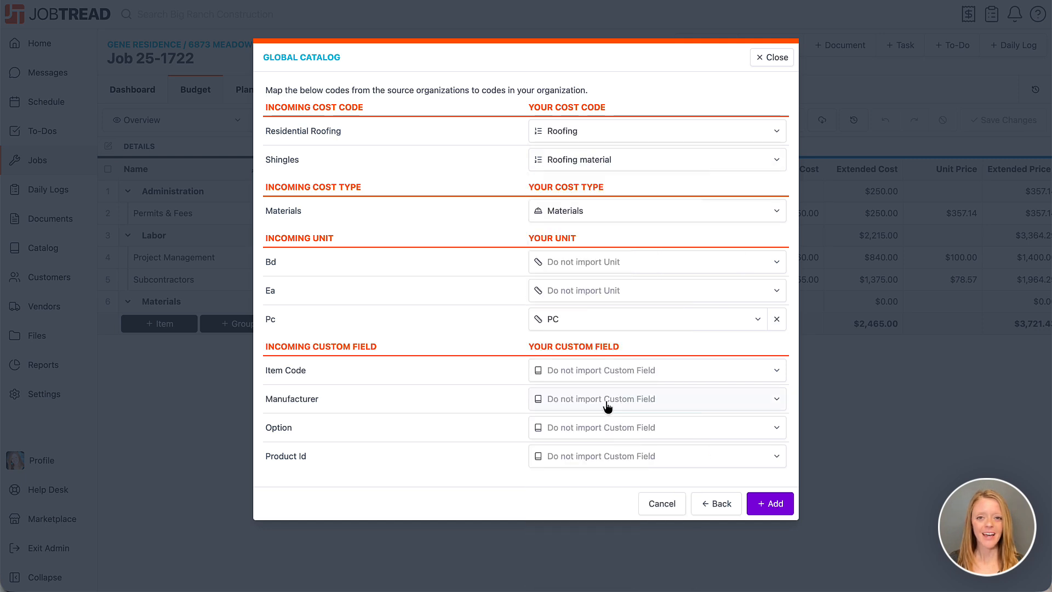
Step: Map the incoming unit Bd to BDL and Ea to Each, keeping Materials as the cost type
{"action": "left_click", "coordinate": [605, 213]}
{"action": "left_click", "coordinate": [597, 277]}
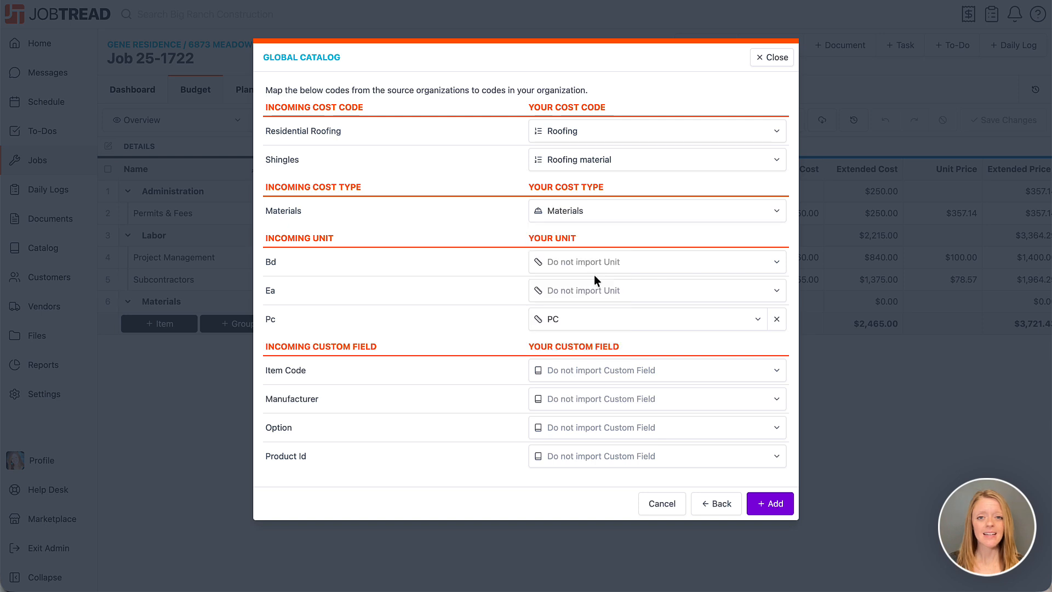
{"action": "left_click", "coordinate": [582, 265]}
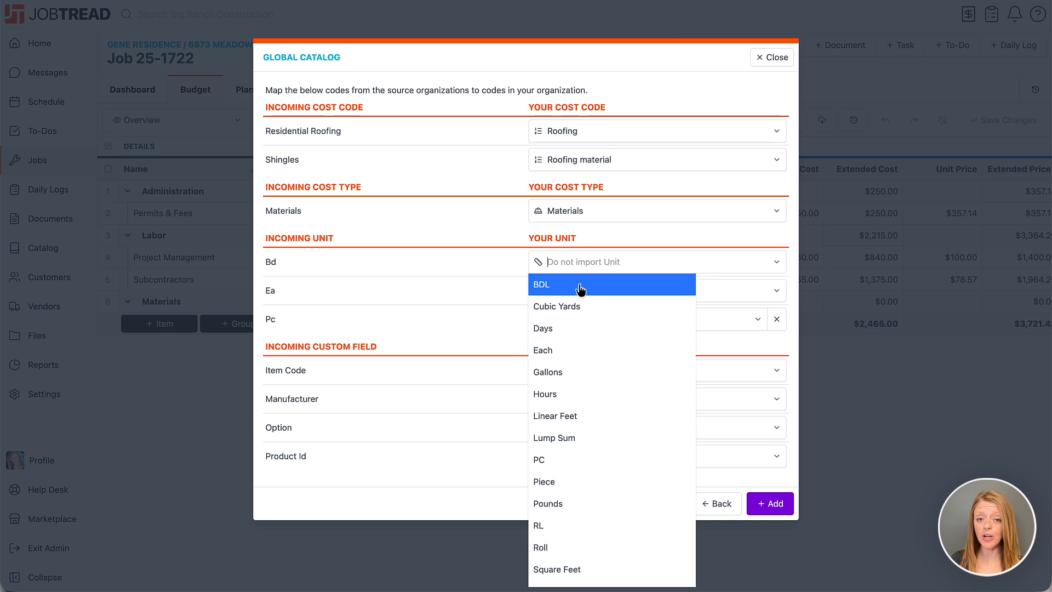
{"action": "left_click", "coordinate": [580, 285]}
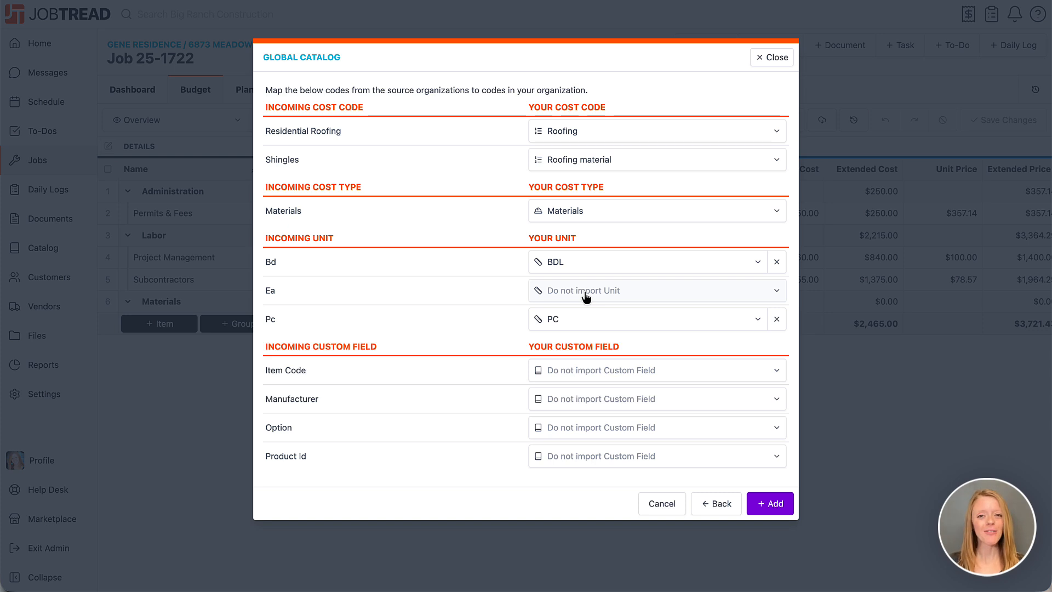
{"action": "left_click", "coordinate": [584, 291]}
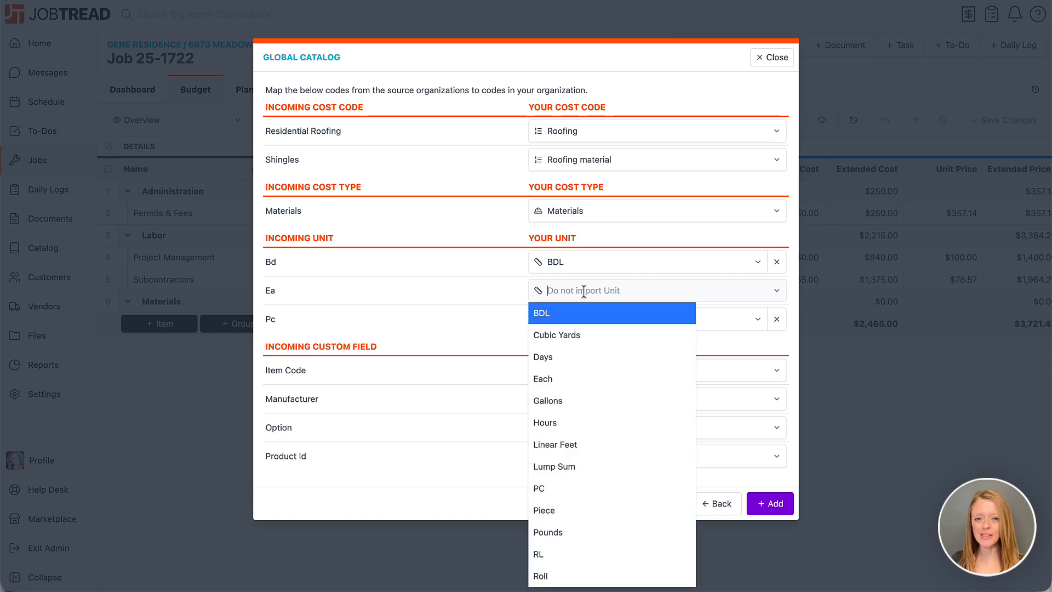
{"action": "left_click", "coordinate": [566, 378]}
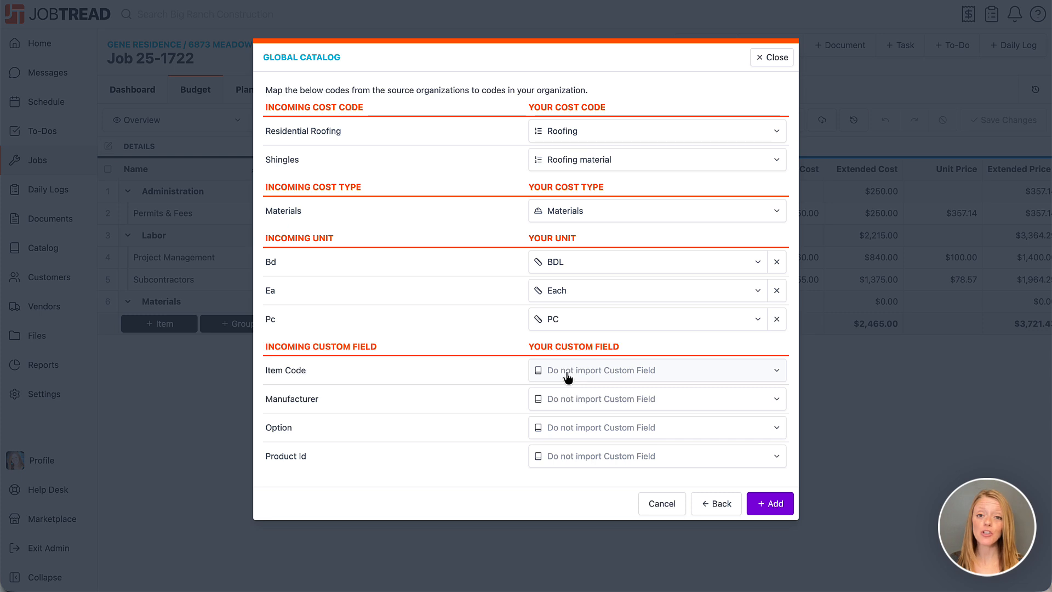
Step: Map the incoming Item Code custom field to SKU and add the selected products to the budget
{"action": "left_click", "coordinate": [566, 377]}
{"action": "left_click", "coordinate": [568, 23]}
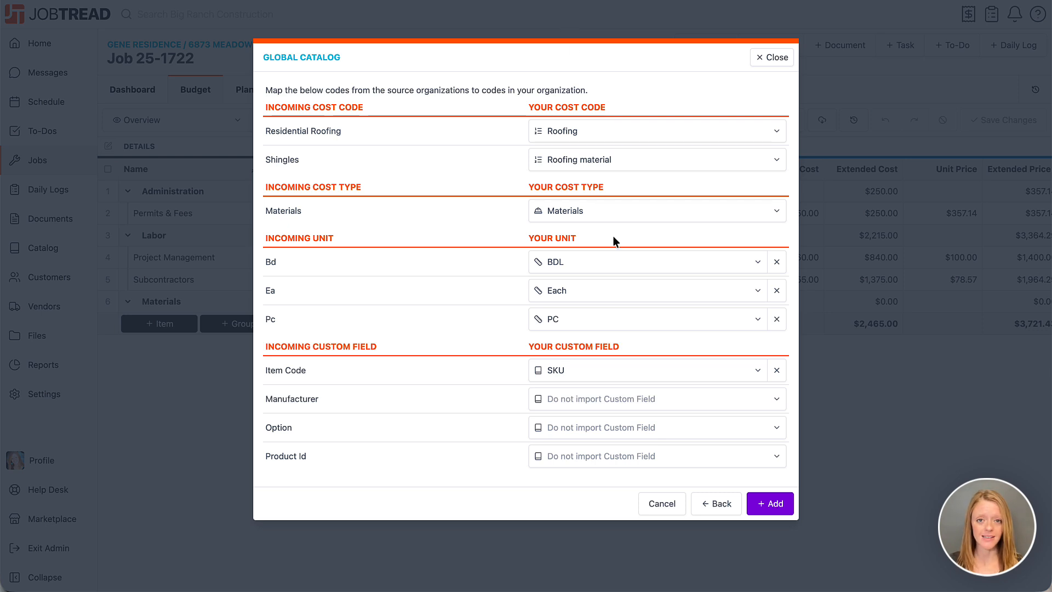
{"action": "left_click", "coordinate": [764, 511]}
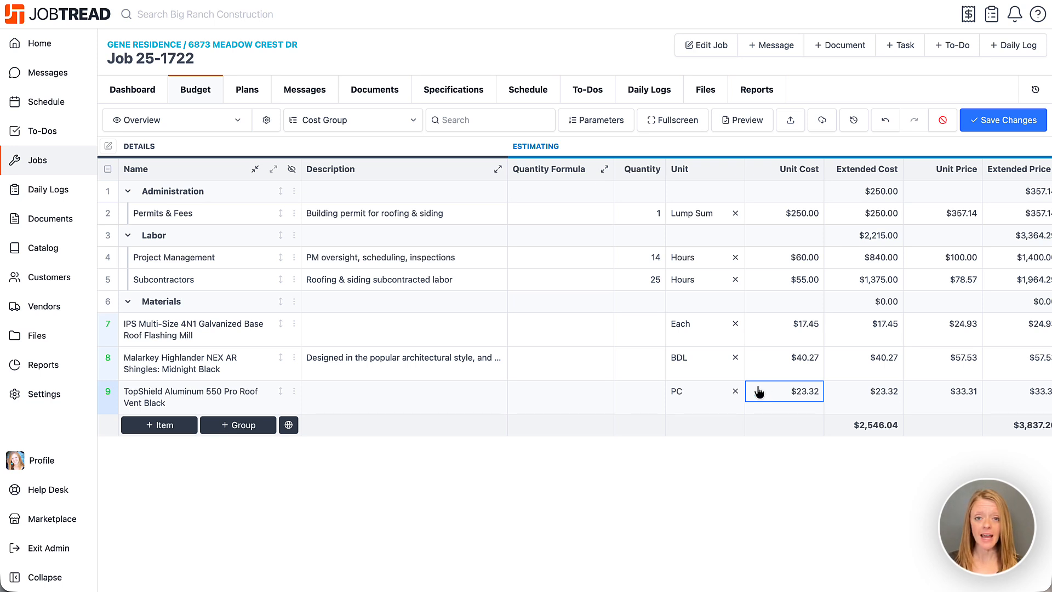
Step: Set the quantities to 3 for the IPS flashing, 120 for the Malarkey shingles and 2 for the TopShield roof vent
{"action": "left_click", "coordinate": [641, 329]}
{"action": "type", "text": "3"}
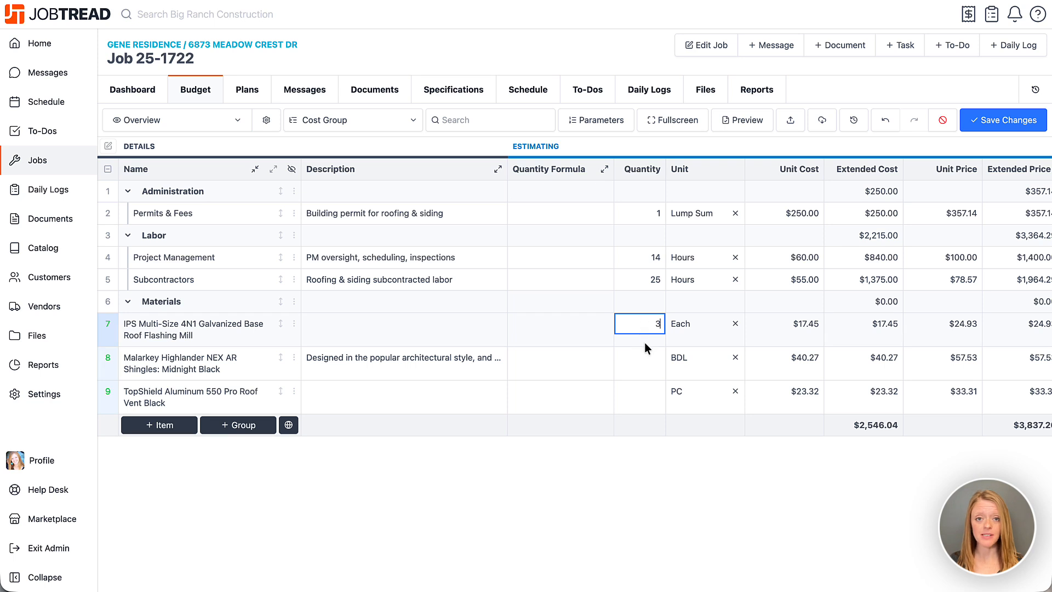
{"action": "left_click", "coordinate": [643, 356]}
{"action": "type", "text": "120"}
{"action": "left_click", "coordinate": [642, 392]}
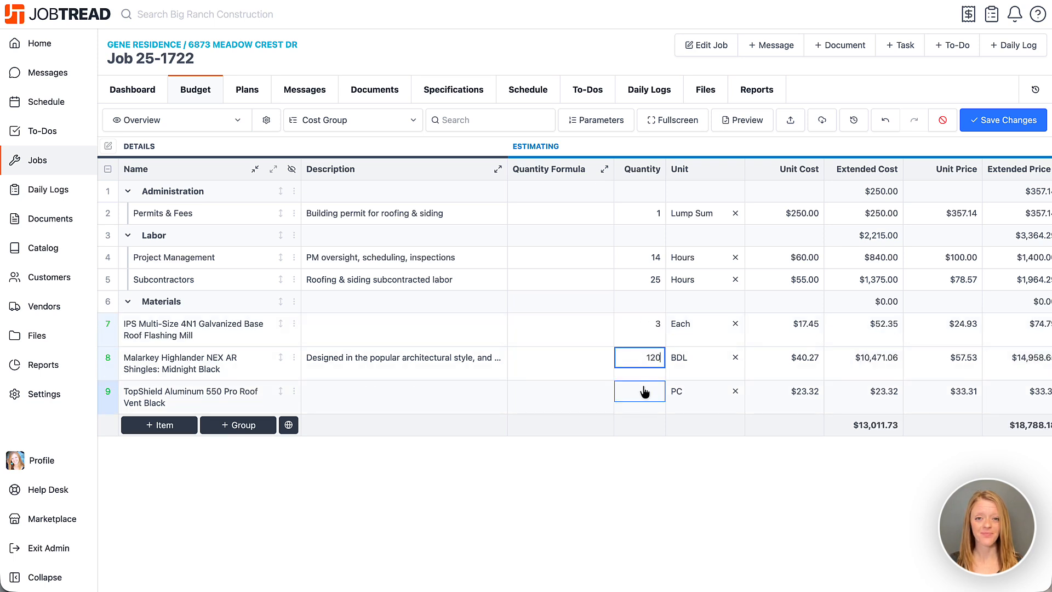
{"action": "type", "text": "2"}
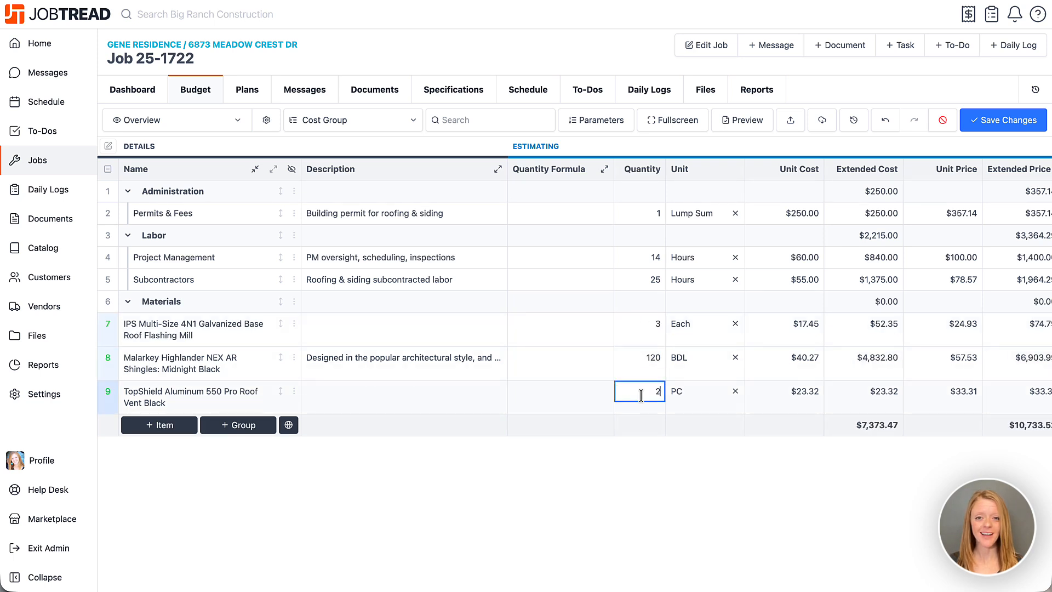
{"action": "left_click", "coordinate": [640, 470]}
Step: Move the flashing, shingles and roof vent items into the Materials group and save the budget
{"action": "left_click_drag", "start_coordinate": [280, 324], "coordinate": [278, 305]}
{"action": "left_click_drag", "start_coordinate": [282, 360], "coordinate": [279, 329]}
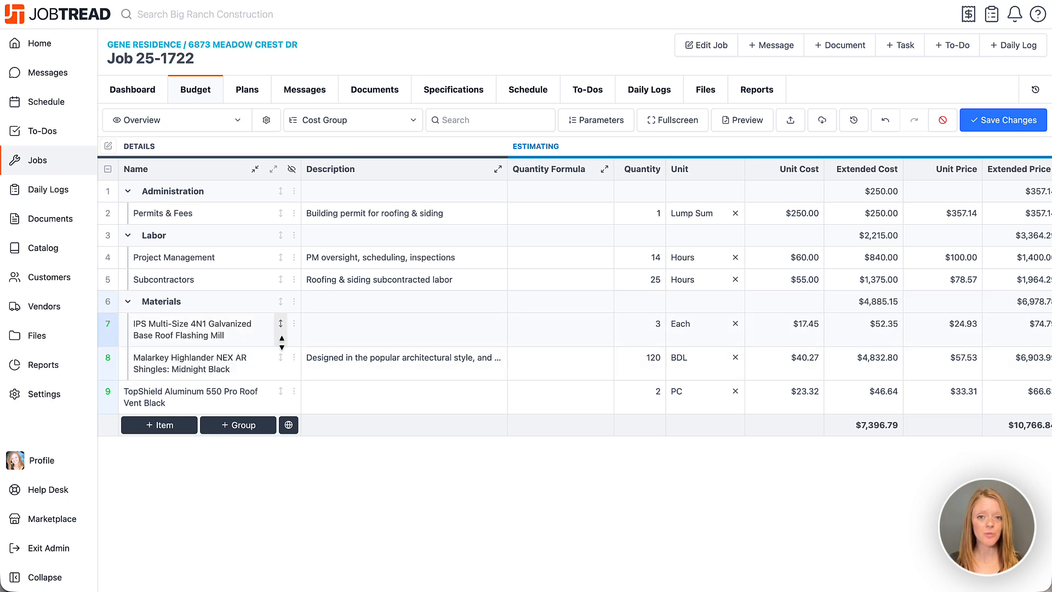
{"action": "left_click_drag", "start_coordinate": [281, 393], "coordinate": [283, 376]}
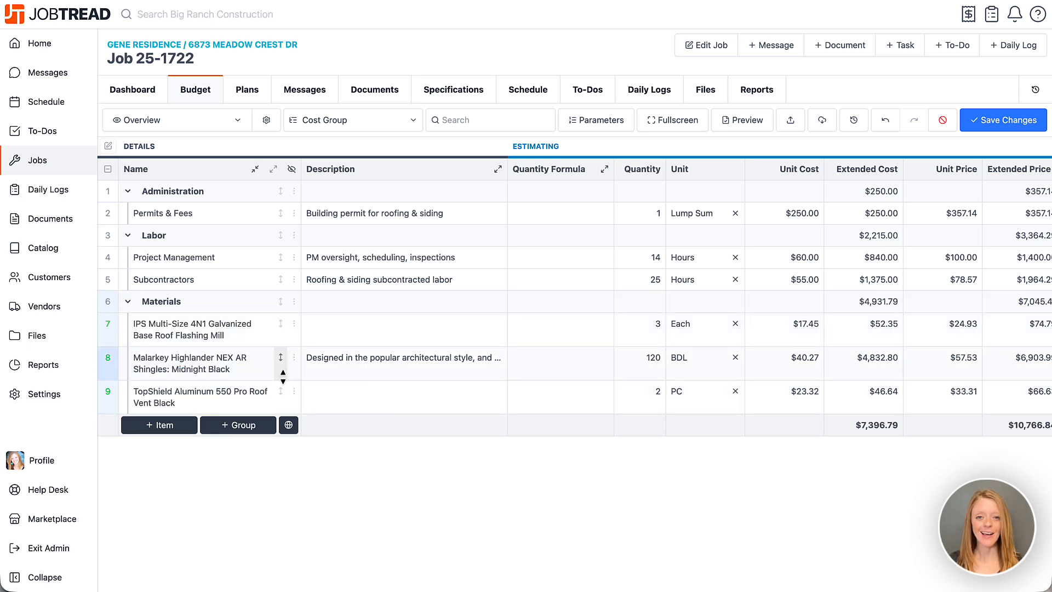
{"action": "left_click", "coordinate": [987, 129]}
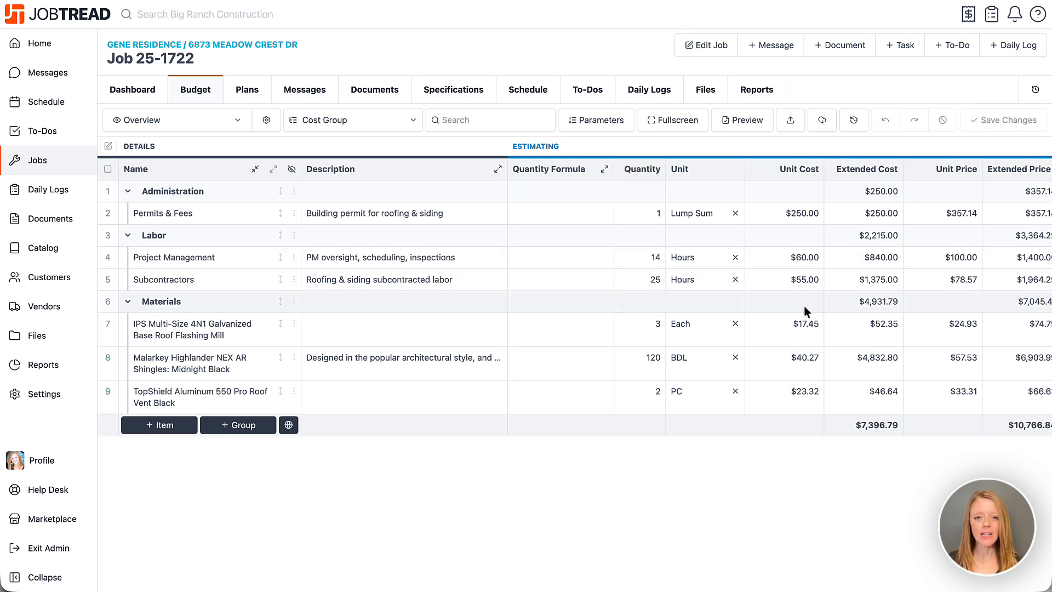
Step: Set the IPS roof flashing's unit cost to $13.00 and save the budget
{"action": "left_click", "coordinate": [797, 329]}
{"action": "type", "text": "13"}
{"action": "left_click", "coordinate": [808, 440]}
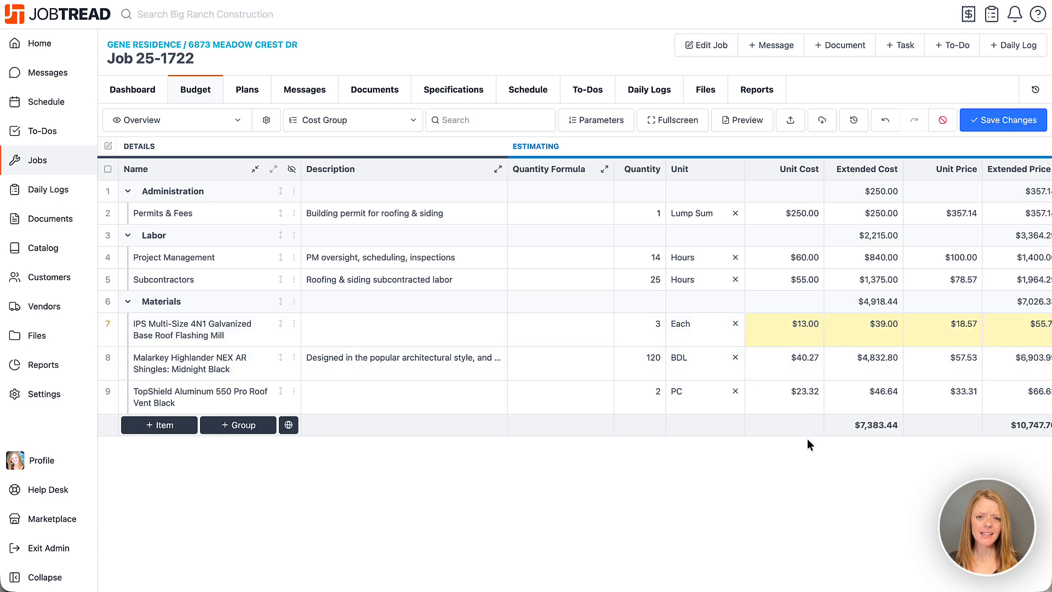
{"action": "left_click", "coordinate": [1005, 124]}
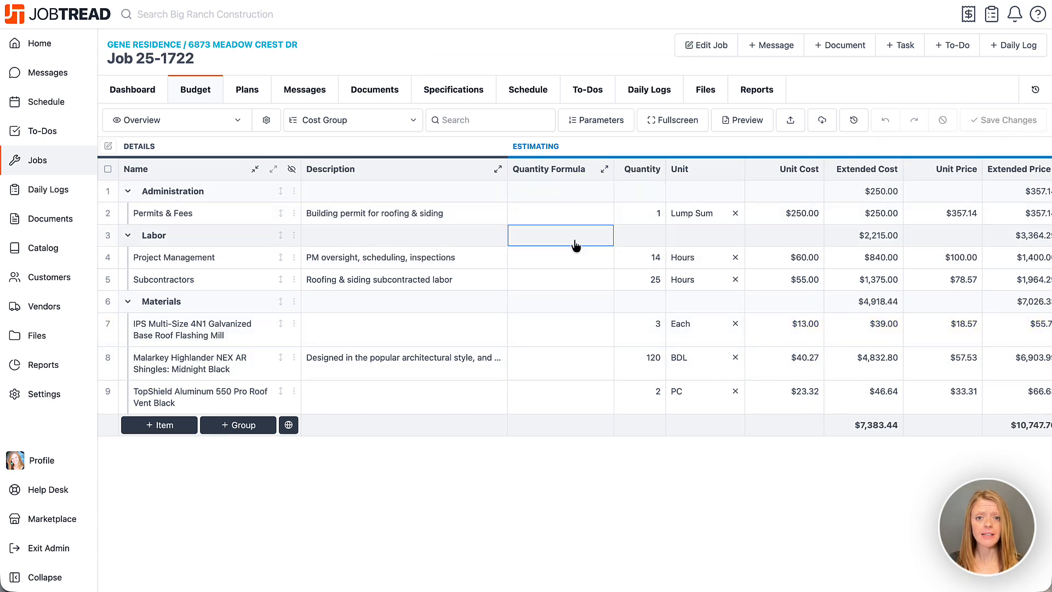
Step: Select all budget lines, update only the IPS roof flashing's cost from the Global Catalog, and save the budget
{"action": "left_click", "coordinate": [108, 170]}
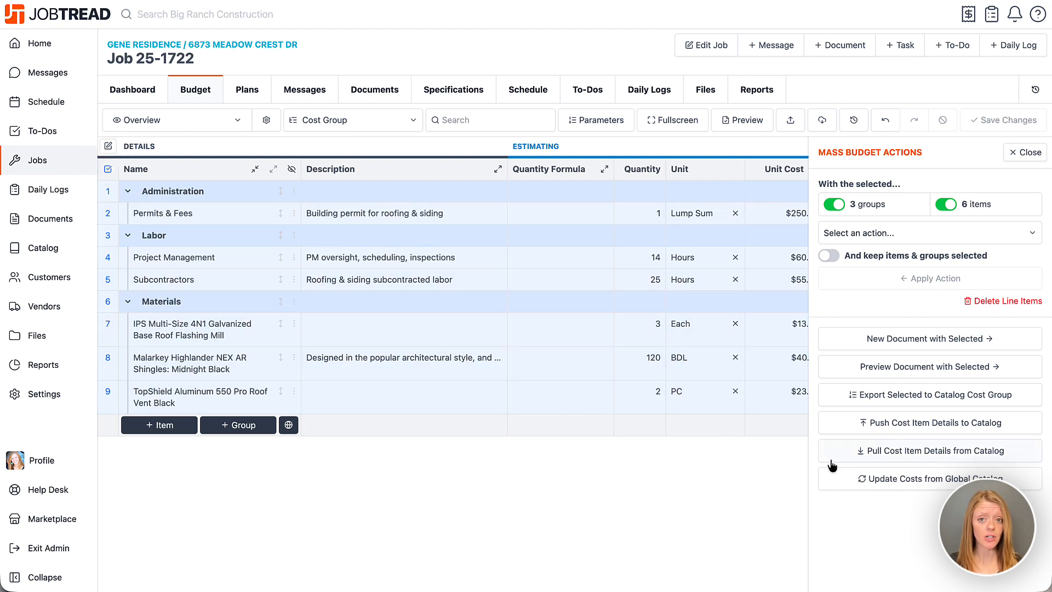
{"action": "left_click", "coordinate": [864, 482]}
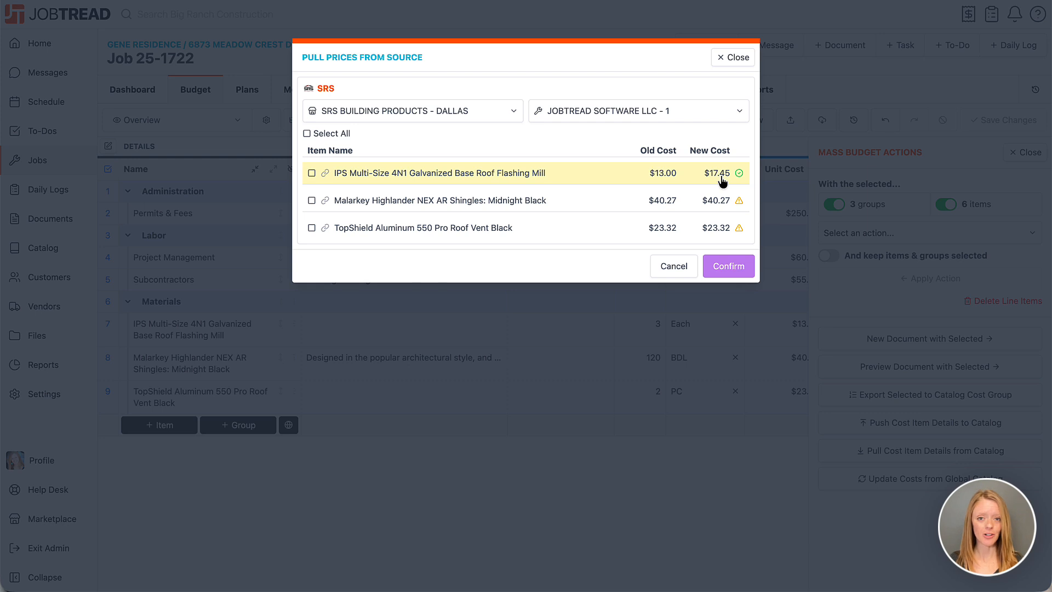
{"action": "left_click", "coordinate": [311, 173]}
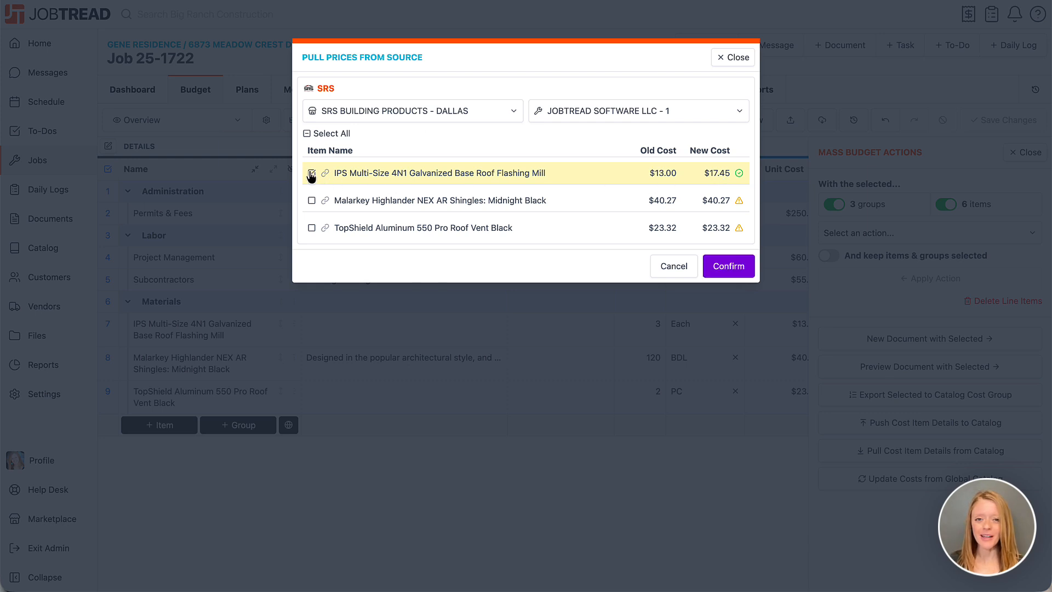
{"action": "left_click", "coordinate": [727, 268]}
{"action": "left_click", "coordinate": [1025, 153]}
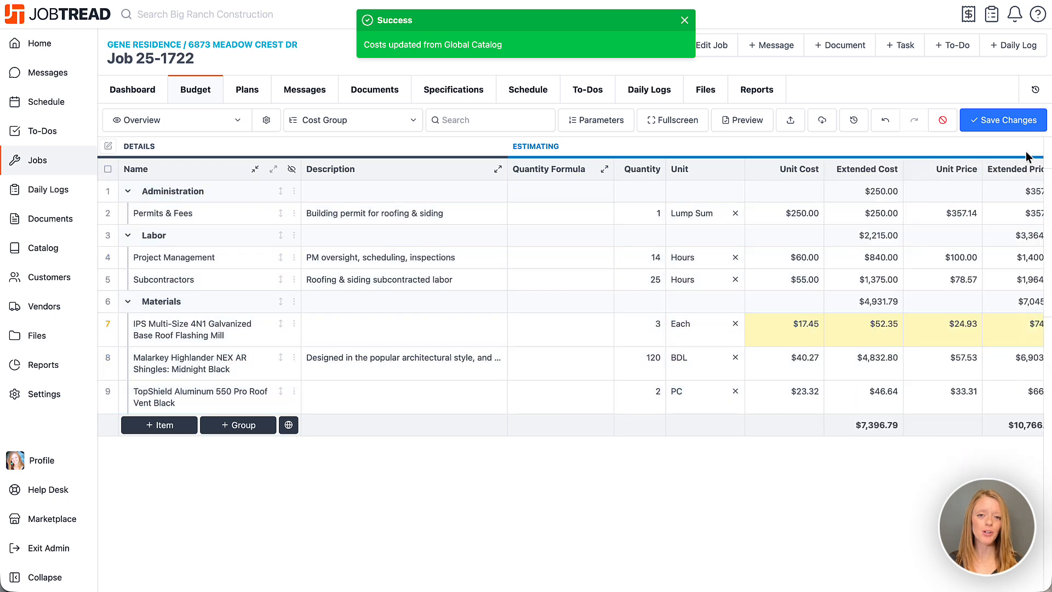
{"action": "left_click", "coordinate": [1000, 122]}
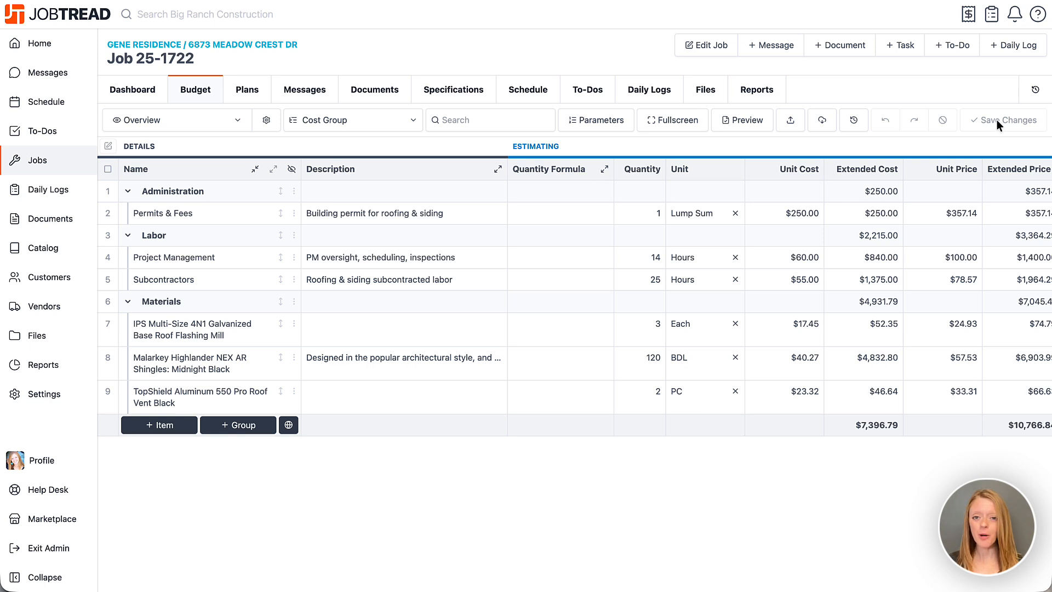
Step: Create a Proposal document for the job and send it to the customer
{"action": "left_click", "coordinate": [836, 49]}
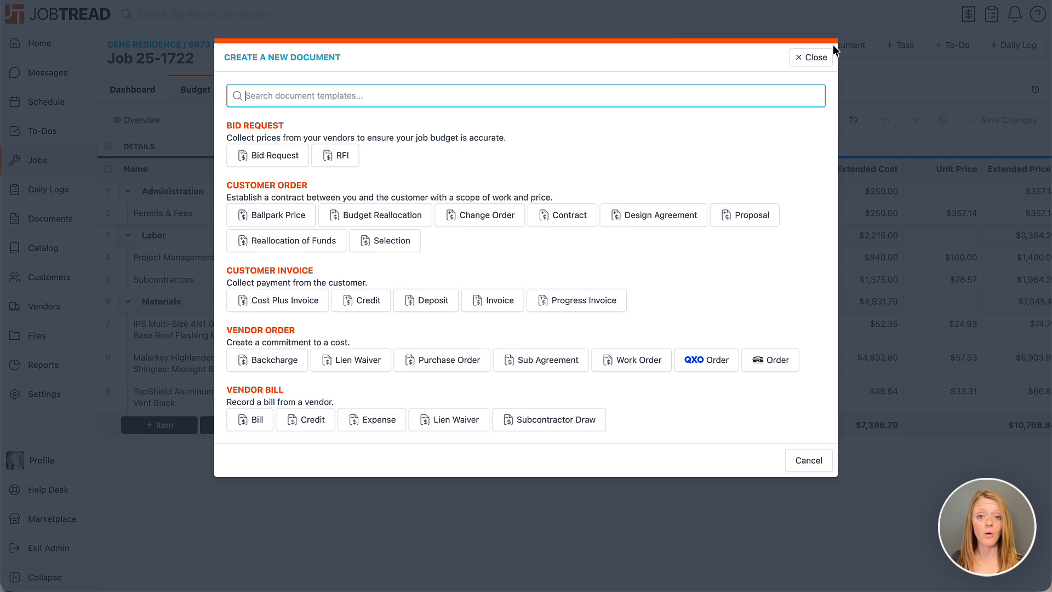
{"action": "left_click", "coordinate": [739, 217]}
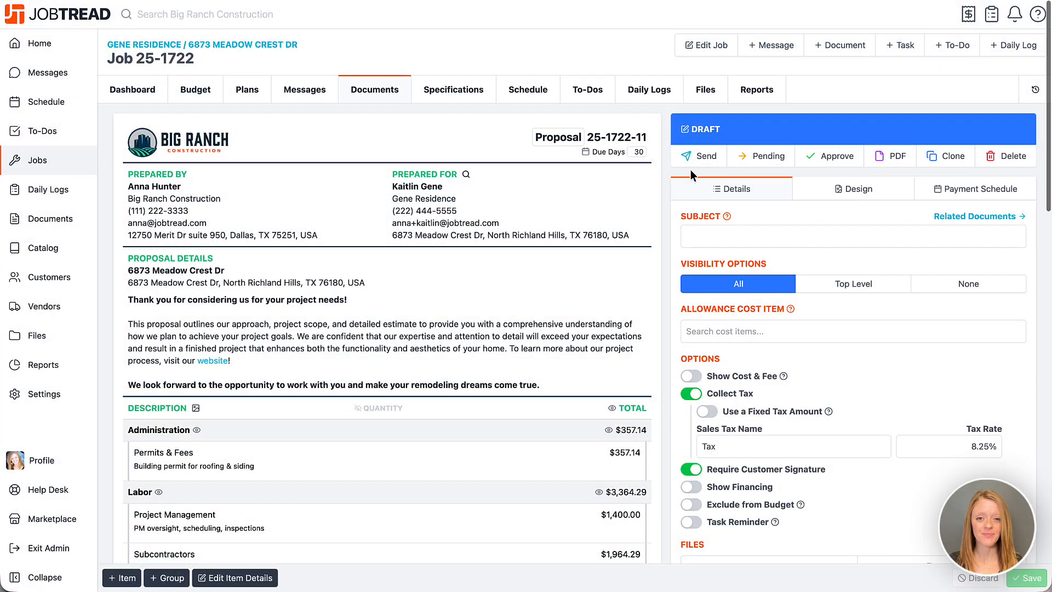
{"action": "left_click", "coordinate": [691, 160]}
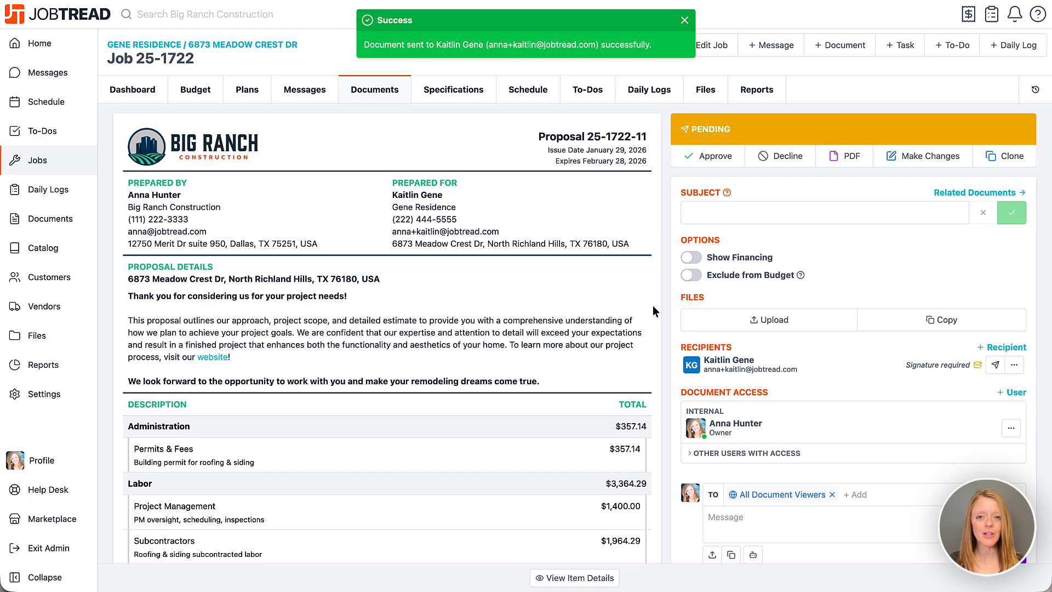
Step: Sign the pending proposal in the signature area after its terms and conditions and approve it
{"action": "scroll", "coordinate": [653, 311], "scroll_direction": "down", "scroll_amount": 15}
{"action": "scroll", "coordinate": [653, 311], "scroll_direction": "down", "scroll_amount": 9}
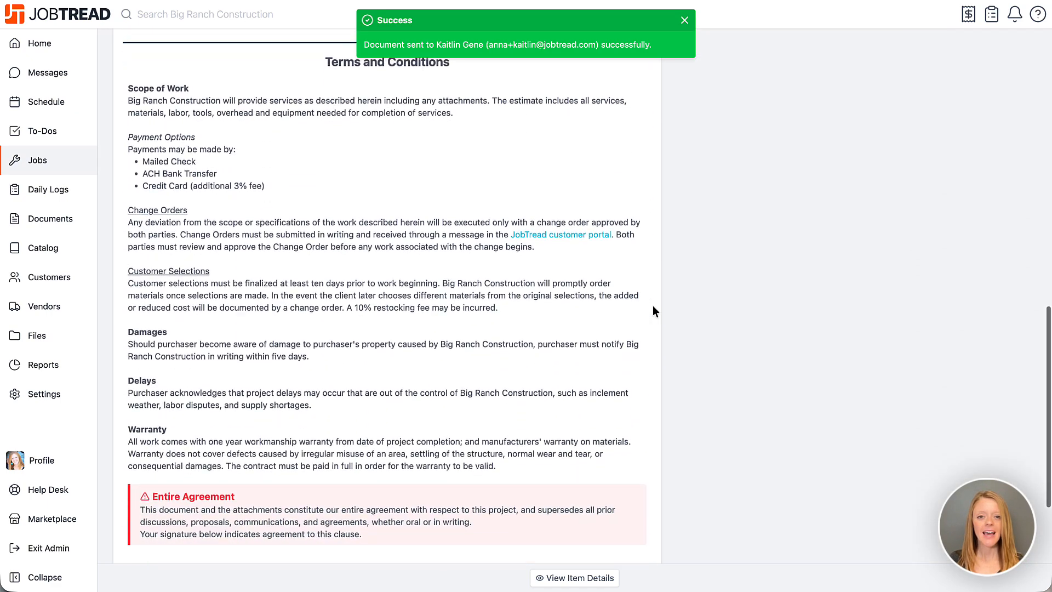
{"action": "mouse_move", "coordinate": [212, 416]}
{"action": "left_mouse_down"}
{"action": "mouse_move", "coordinate": [237, 407]}
{"action": "mouse_move", "coordinate": [309, 433]}
{"action": "mouse_move", "coordinate": [333, 424]}
{"action": "left_mouse_up"}
{"action": "left_click", "coordinate": [585, 535]}
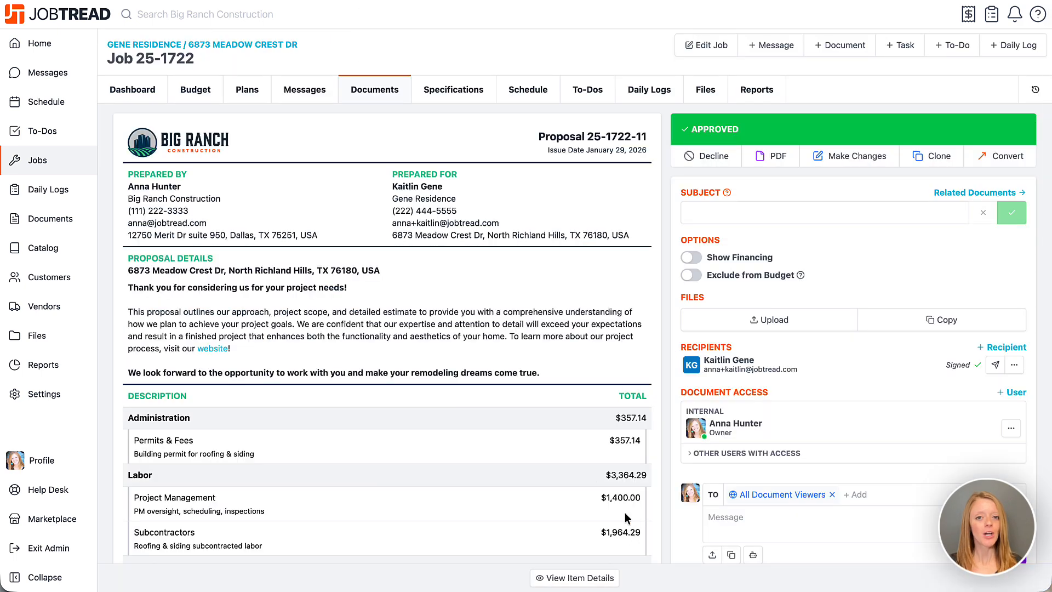
Step: Check the budget's costing columns, then create an SRS vendor order with the delivery method set to Pickup
{"action": "left_click", "coordinate": [216, 90]}
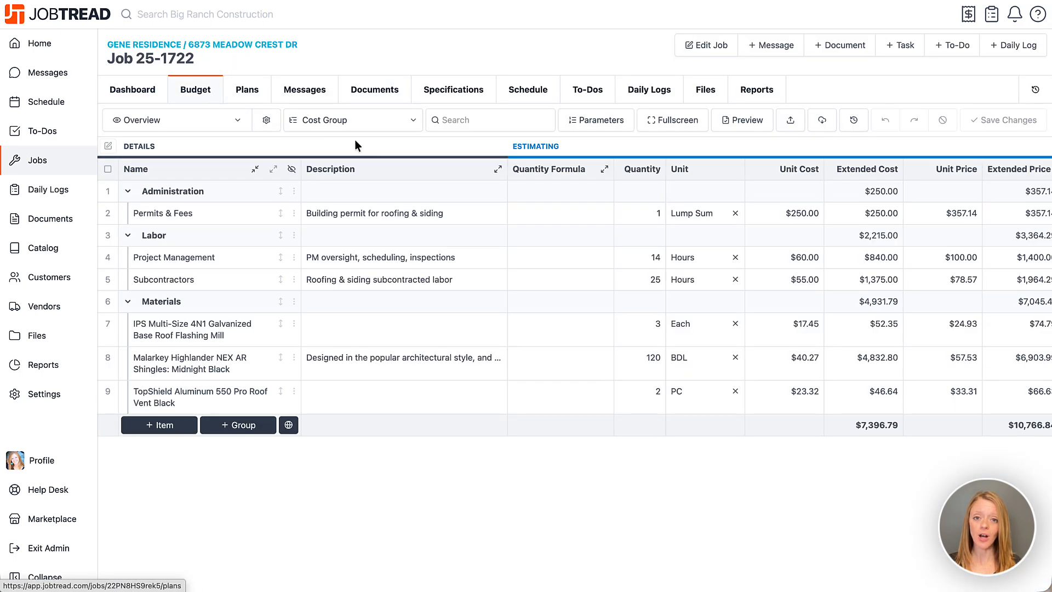
{"action": "scroll", "coordinate": [366, 143], "scroll_direction": "right", "scroll_amount": 10}
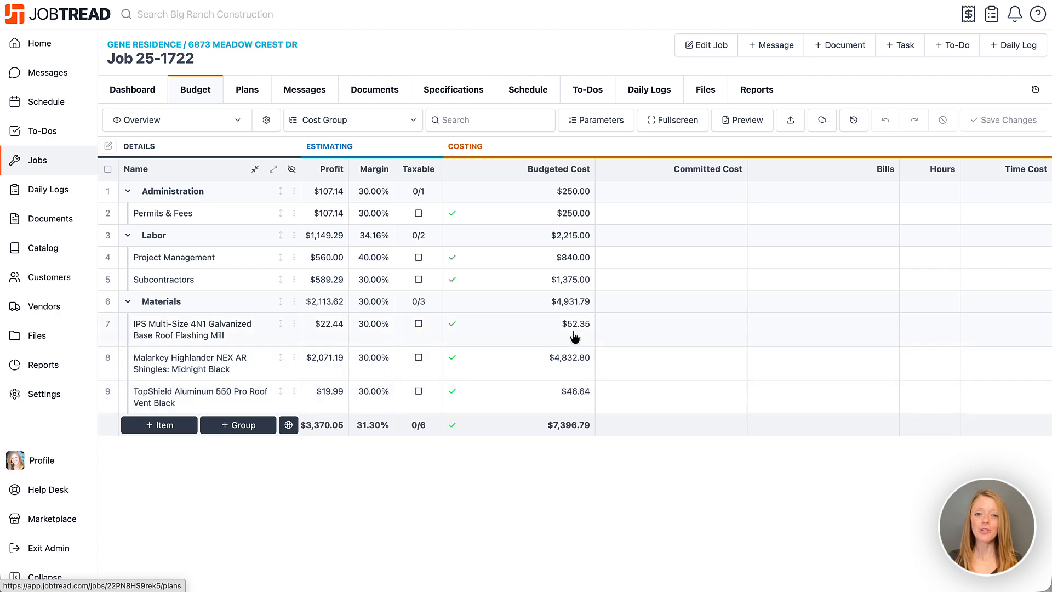
{"action": "left_click", "coordinate": [840, 47]}
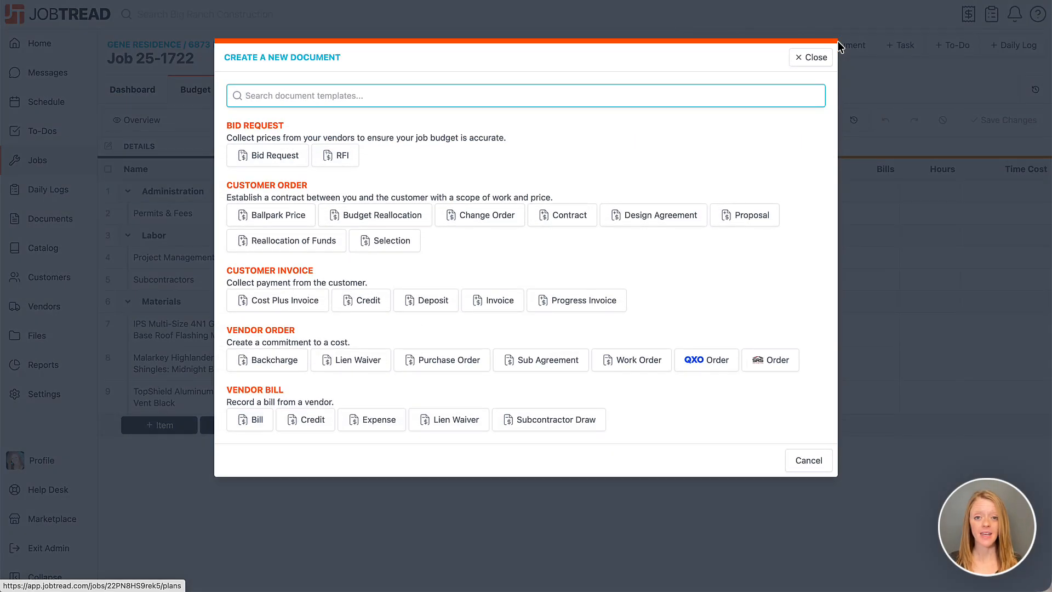
{"action": "left_click", "coordinate": [778, 363]}
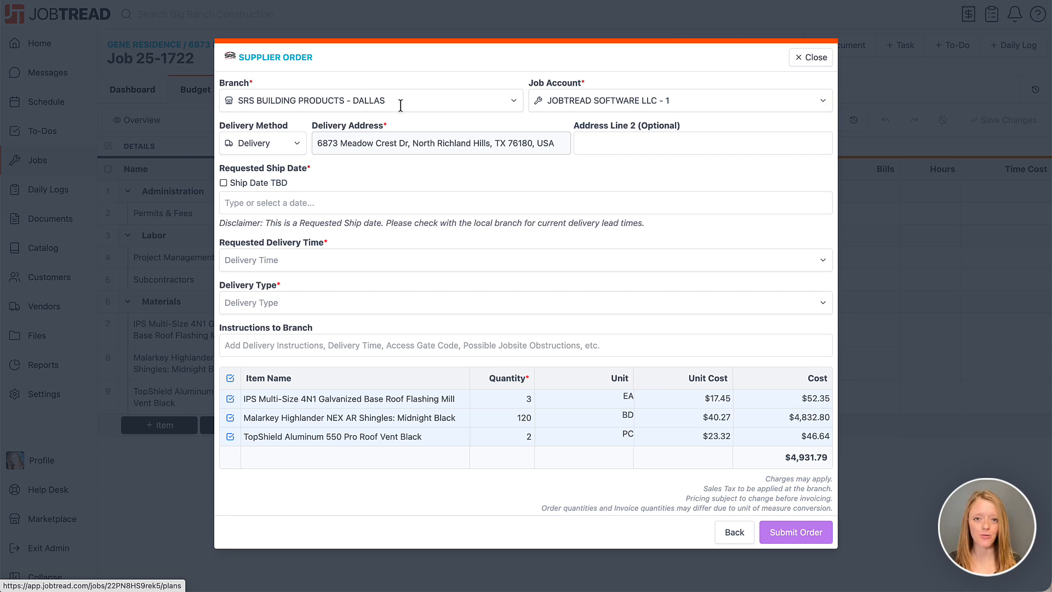
{"action": "left_click", "coordinate": [293, 144]}
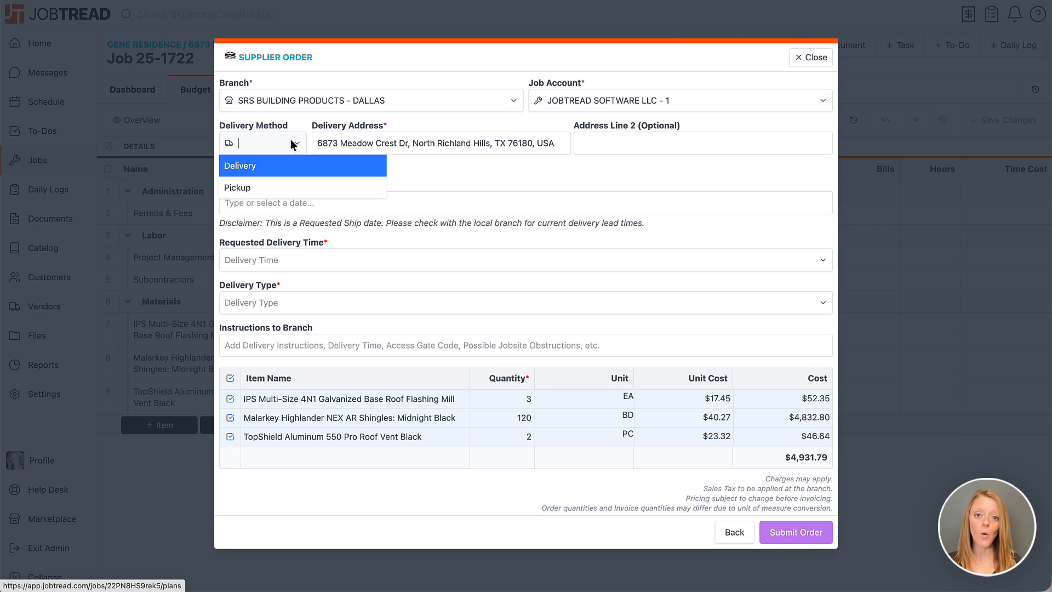
{"action": "left_click", "coordinate": [287, 189]}
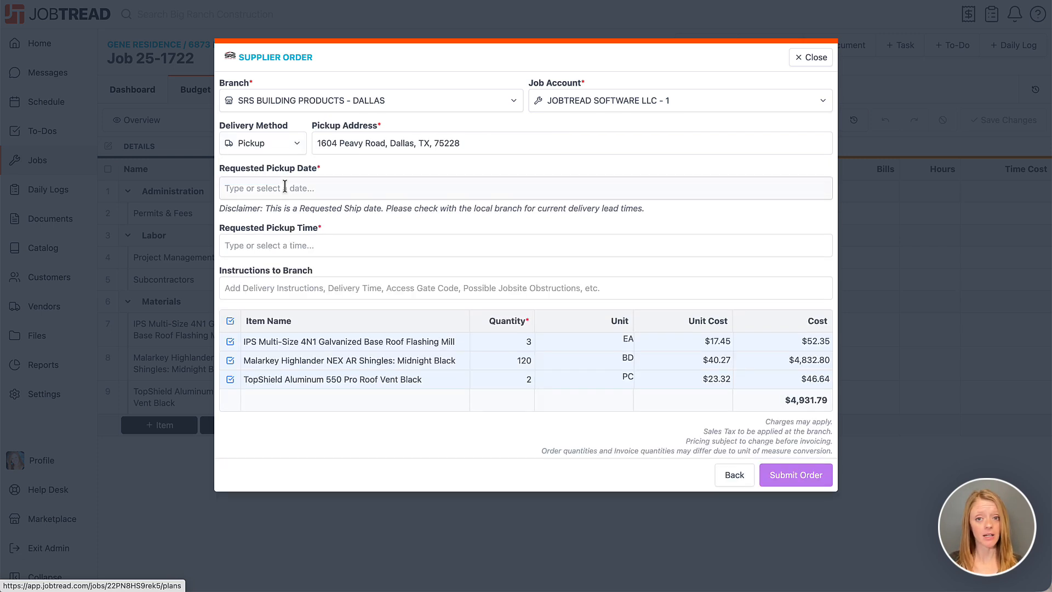
Step: Switch the supplier order's delivery method to Delivery and set the requested ship date to Friday, February 20, 2026
{"action": "left_click", "coordinate": [284, 141]}
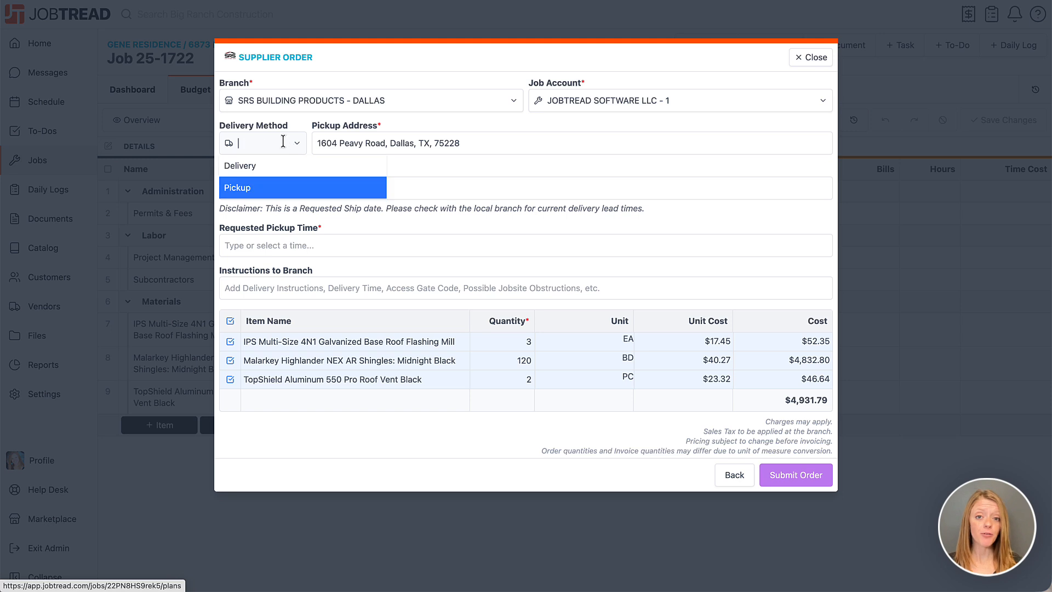
{"action": "left_click", "coordinate": [283, 168]}
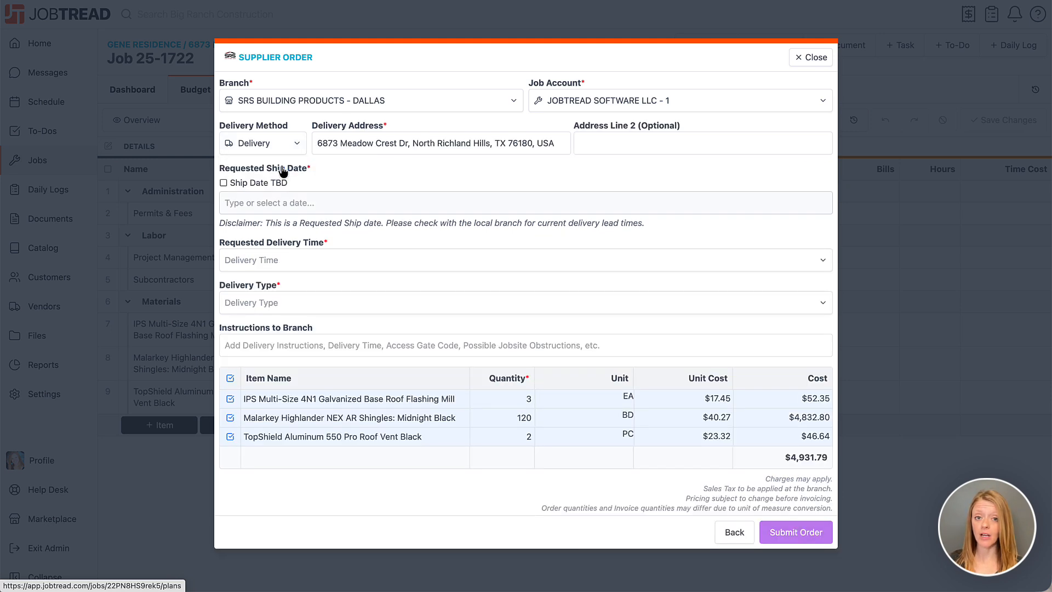
{"action": "left_click", "coordinate": [274, 203]}
{"action": "left_click", "coordinate": [369, 239]}
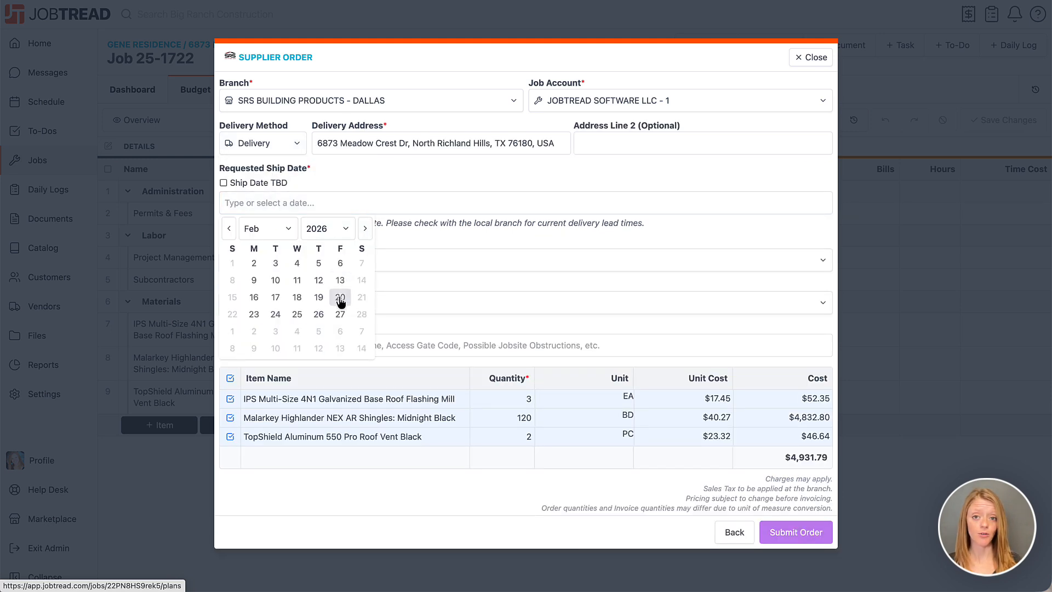
{"action": "left_click", "coordinate": [341, 299]}
Step: Set the delivery time to PM and the delivery type to Ground Drop, with "TEST ORDER" as the instructions to the branch
{"action": "left_click", "coordinate": [310, 261]}
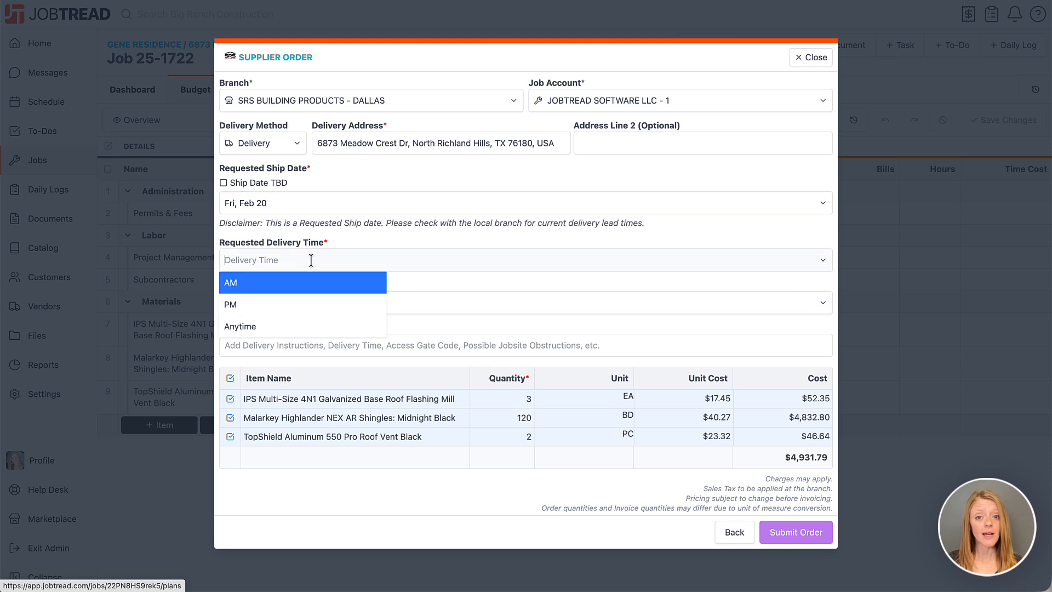
{"action": "left_click", "coordinate": [295, 302]}
{"action": "left_click", "coordinate": [293, 301]}
{"action": "left_click", "coordinate": [290, 327]}
{"action": "left_click", "coordinate": [289, 337]}
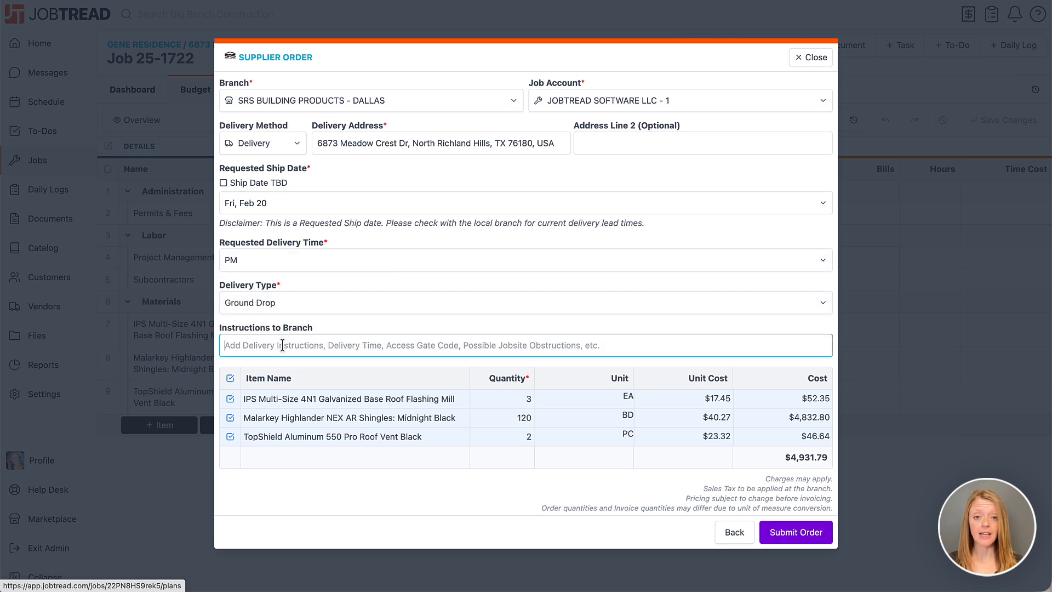
{"action": "type", "text": "TEST ORDER"}
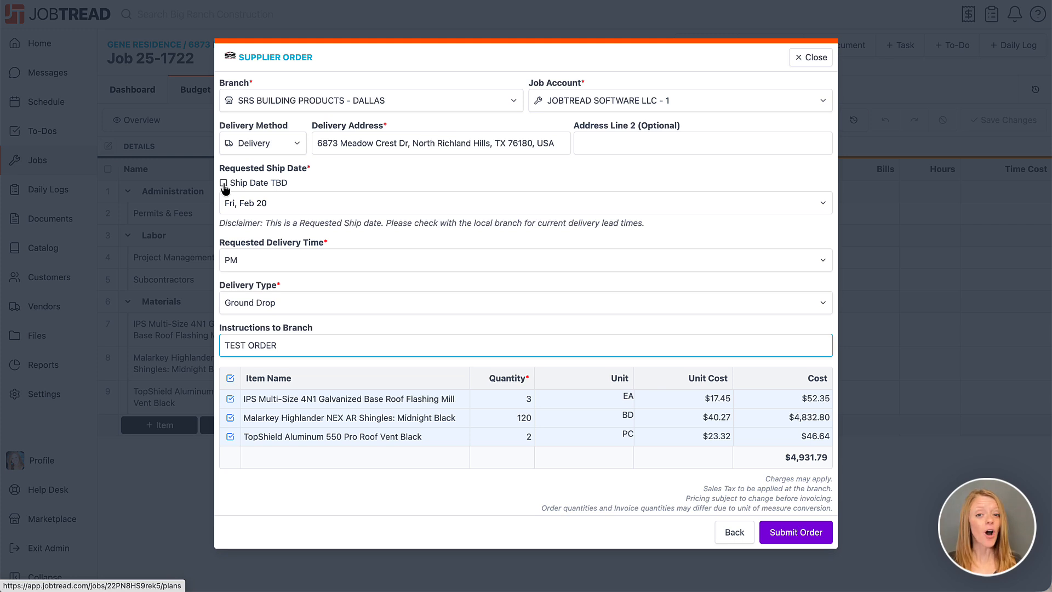
Step: Check the TopShield roof vent's selection and quantity in the order, keep all three items, and submit the order to SRS
{"action": "left_click", "coordinate": [227, 440]}
{"action": "left_click", "coordinate": [228, 440]}
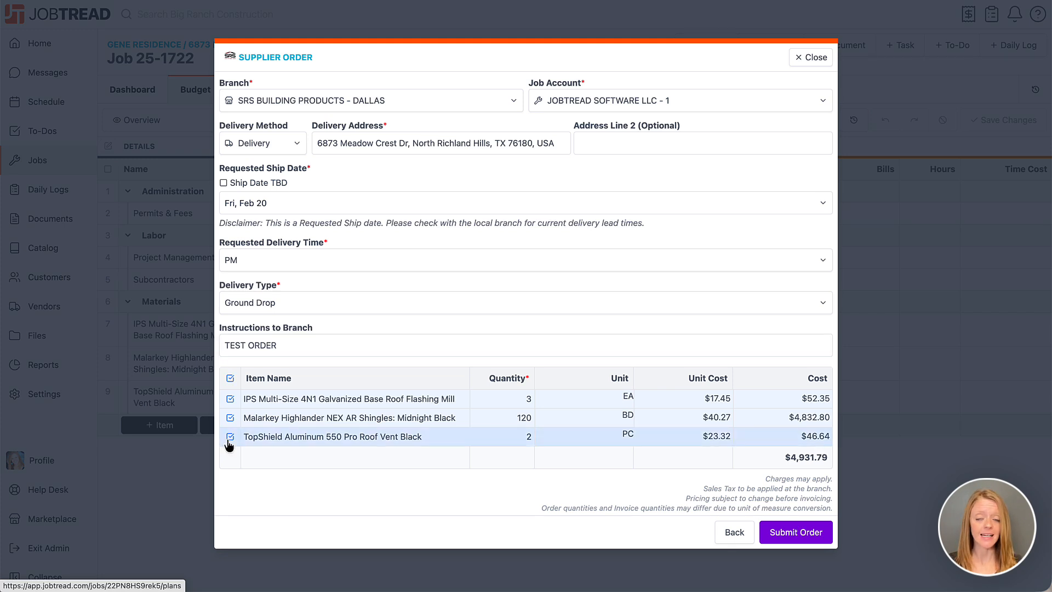
{"action": "left_click", "coordinate": [499, 438]}
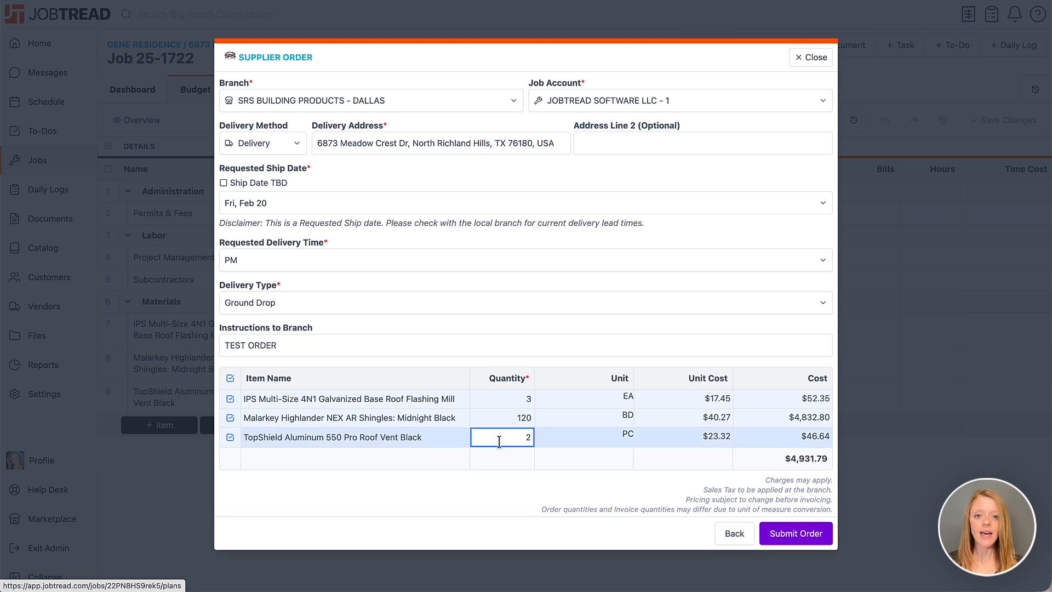
{"action": "double_click", "coordinate": [503, 439]}
{"action": "left_click", "coordinate": [507, 492]}
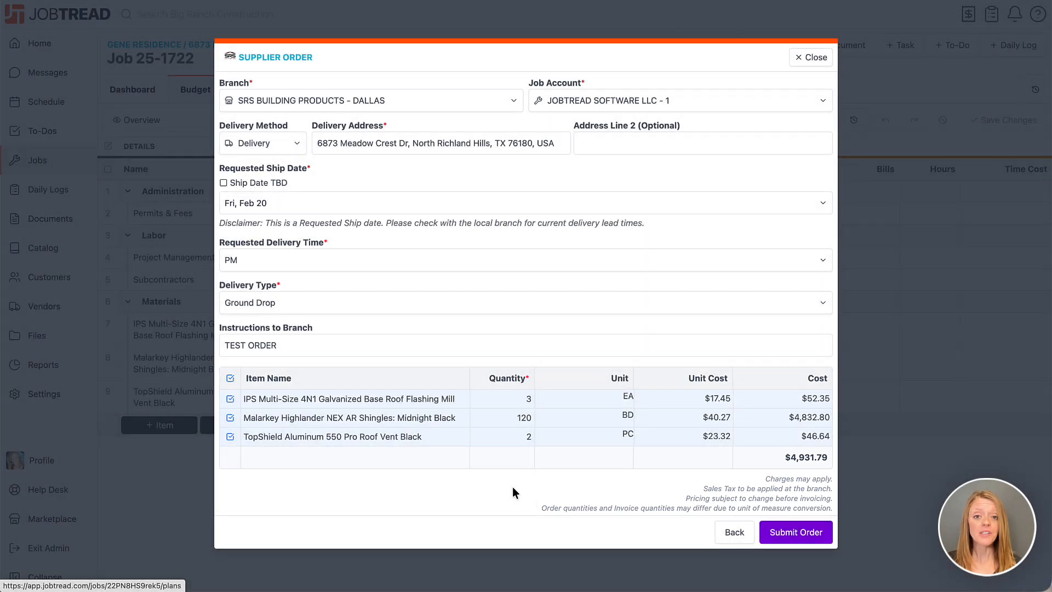
{"action": "left_click", "coordinate": [775, 535]}
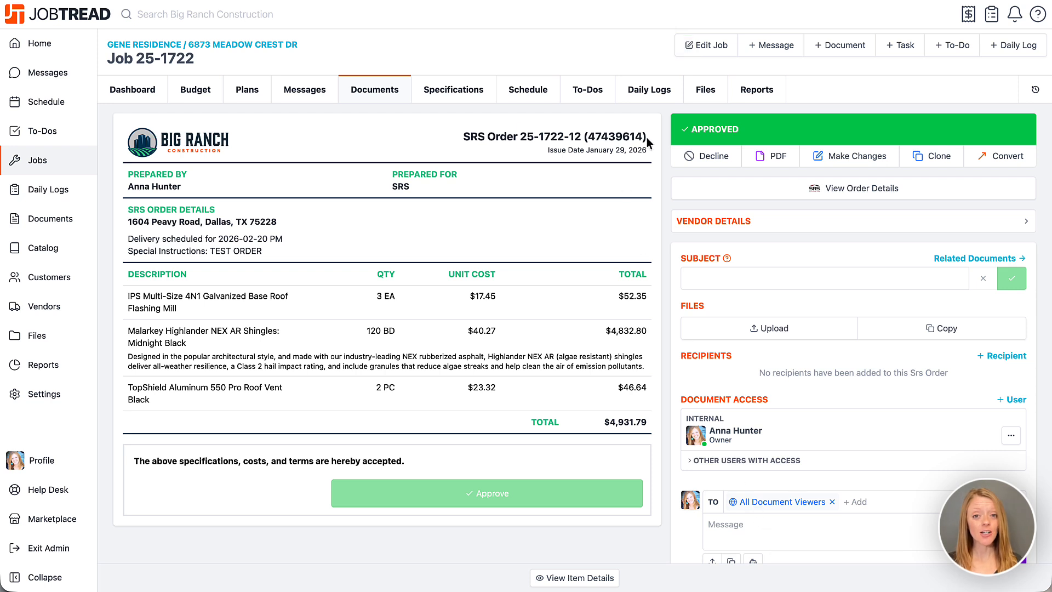
Step: Check the order number on the approved SRS order document, then review the order's details in Roof Hub
{"action": "left_click_drag", "start_coordinate": [520, 137], "coordinate": [645, 137]}
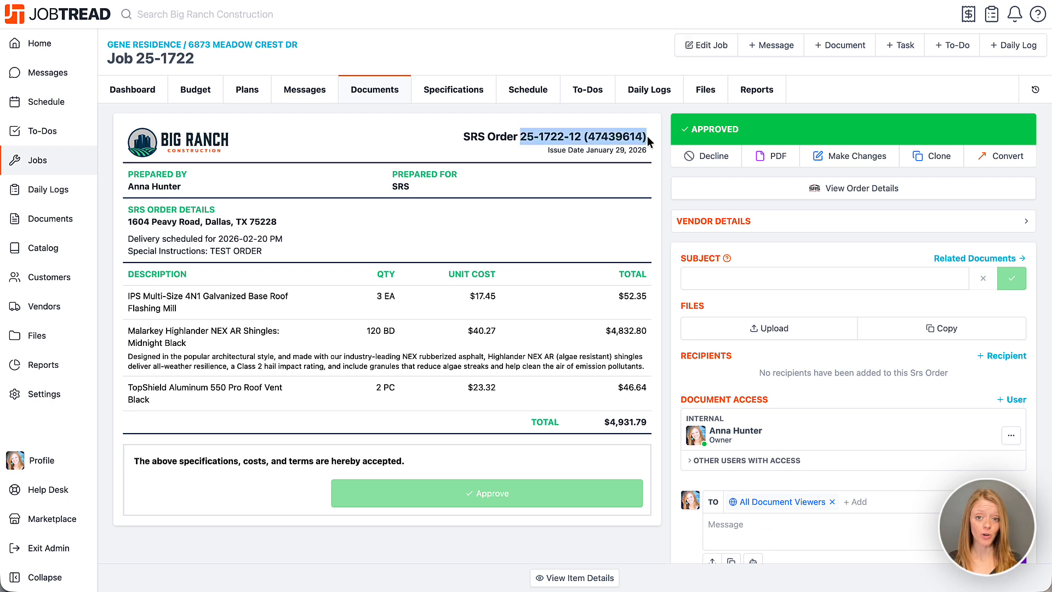
{"action": "left_click", "coordinate": [647, 136]}
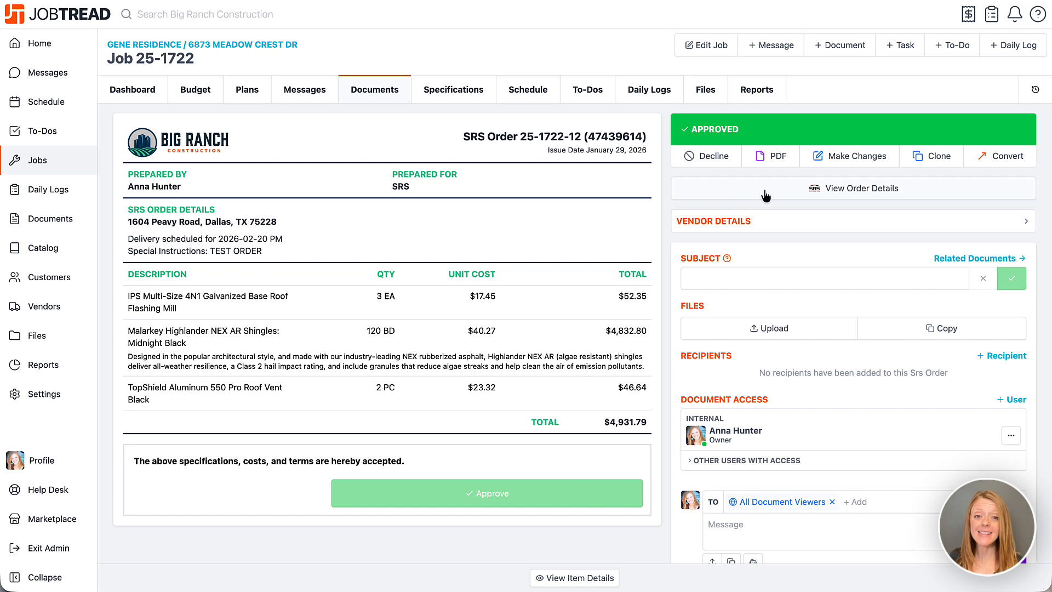
{"action": "left_click", "coordinate": [861, 197]}
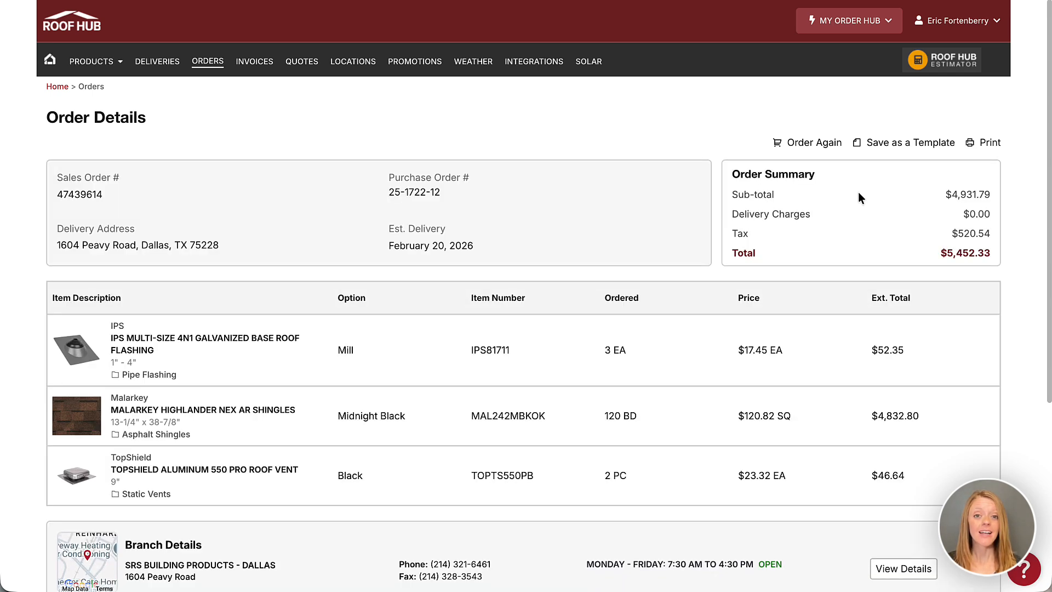
{"action": "scroll", "coordinate": [859, 198], "scroll_direction": "down", "scroll_amount": 3}
{"action": "scroll", "coordinate": [859, 197], "scroll_direction": "up", "scroll_amount": 3}
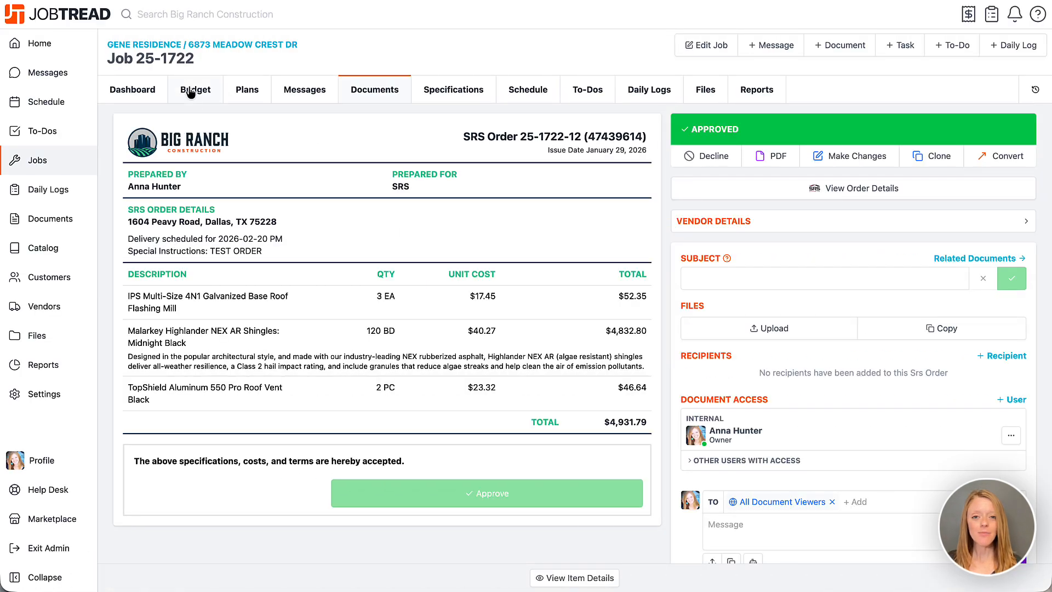
Step: Return to the JobTread job budget and examine which documents make up the TopShield roof vent's committed cost
{"action": "left_click", "coordinate": [196, 96]}
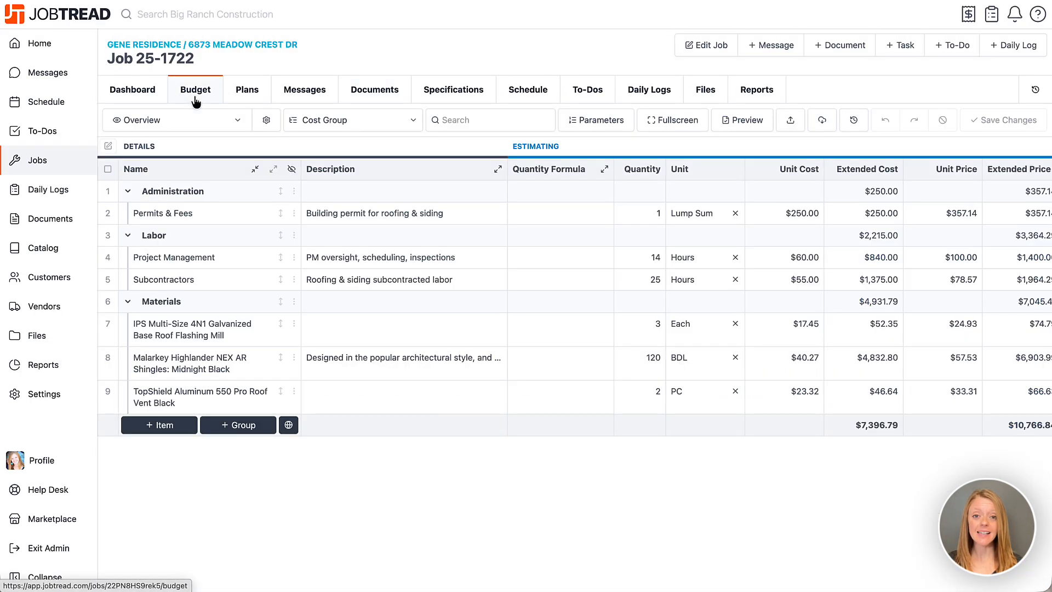
{"action": "scroll", "coordinate": [249, 141], "scroll_direction": "right", "scroll_amount": 10}
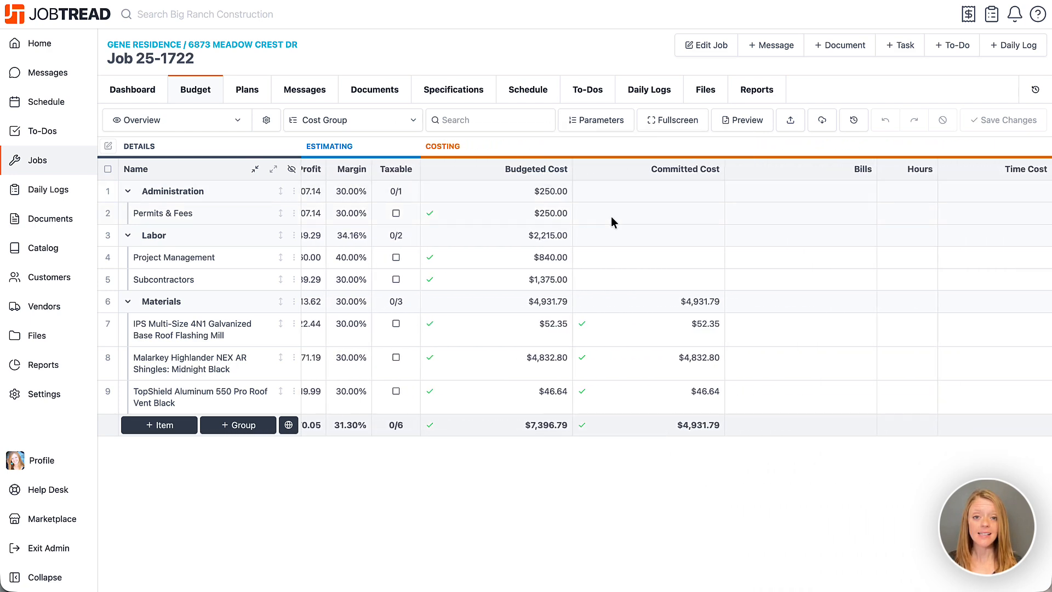
{"action": "left_click", "coordinate": [614, 395]}
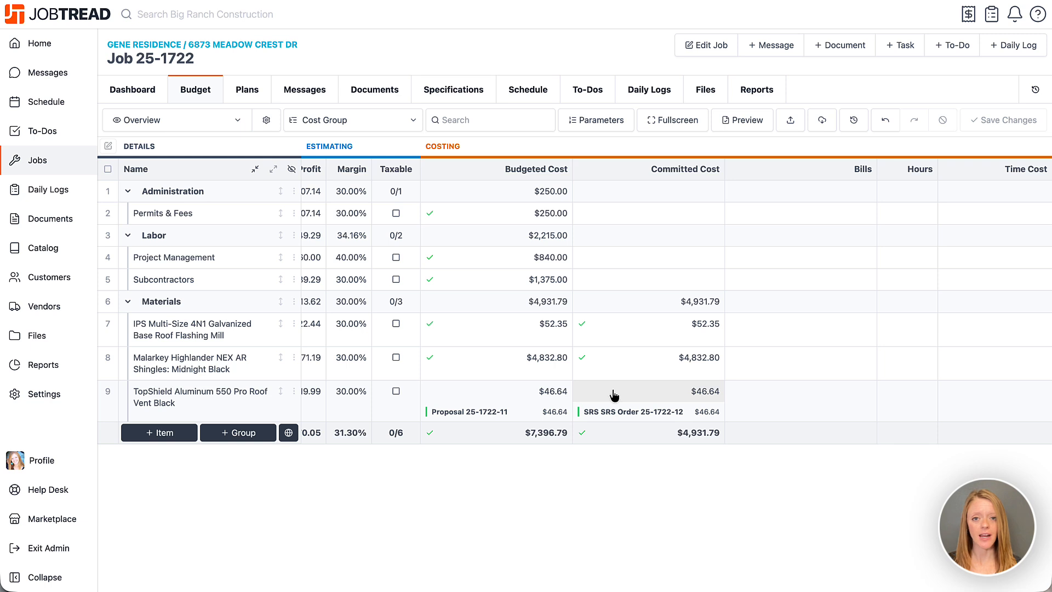
{"action": "left_click", "coordinate": [615, 395]}
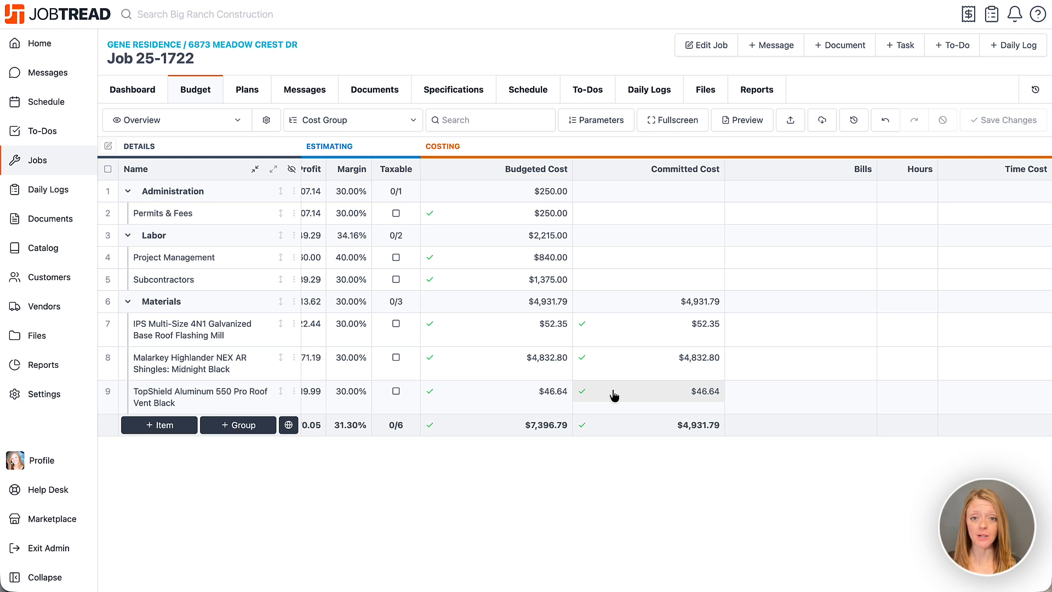
Step: Open the Global Catalog from the company catalog and browse the SRS products under Residential Roofing
{"action": "left_click", "coordinate": [71, 252]}
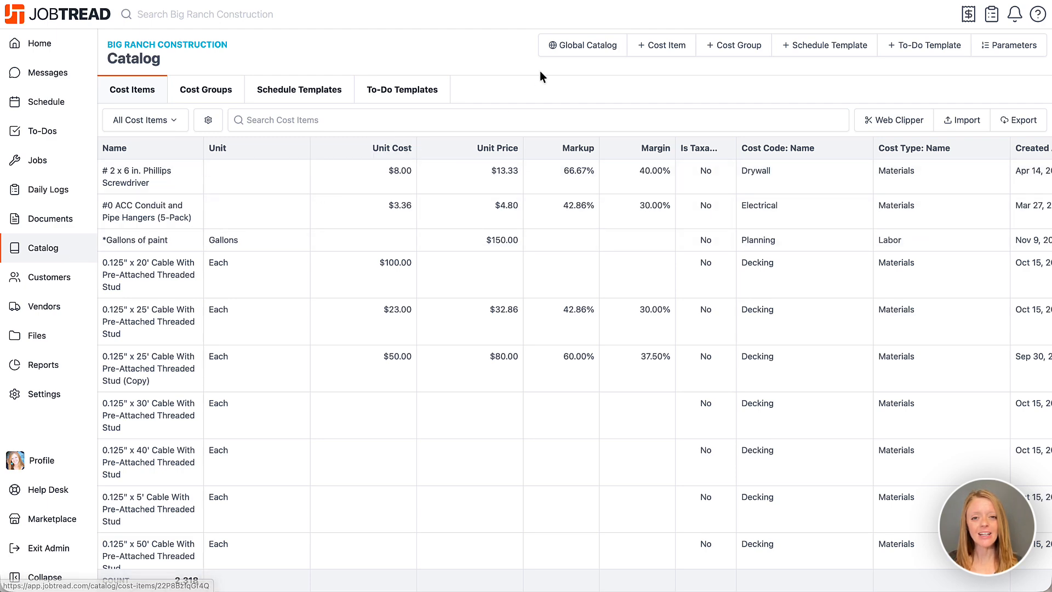
{"action": "left_click", "coordinate": [567, 47]}
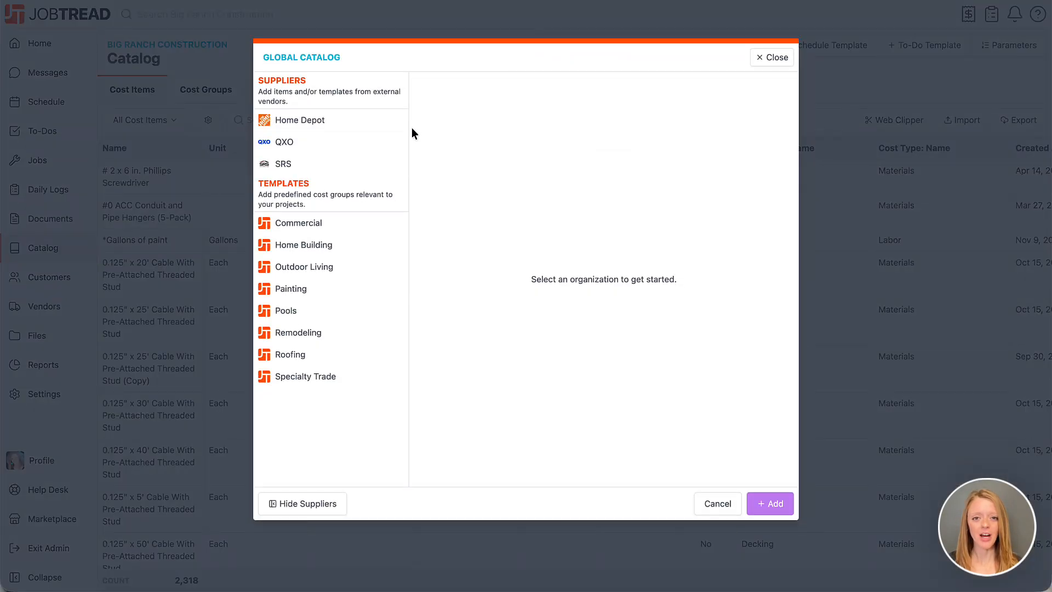
{"action": "left_click", "coordinate": [358, 172]}
{"action": "left_click", "coordinate": [481, 186]}
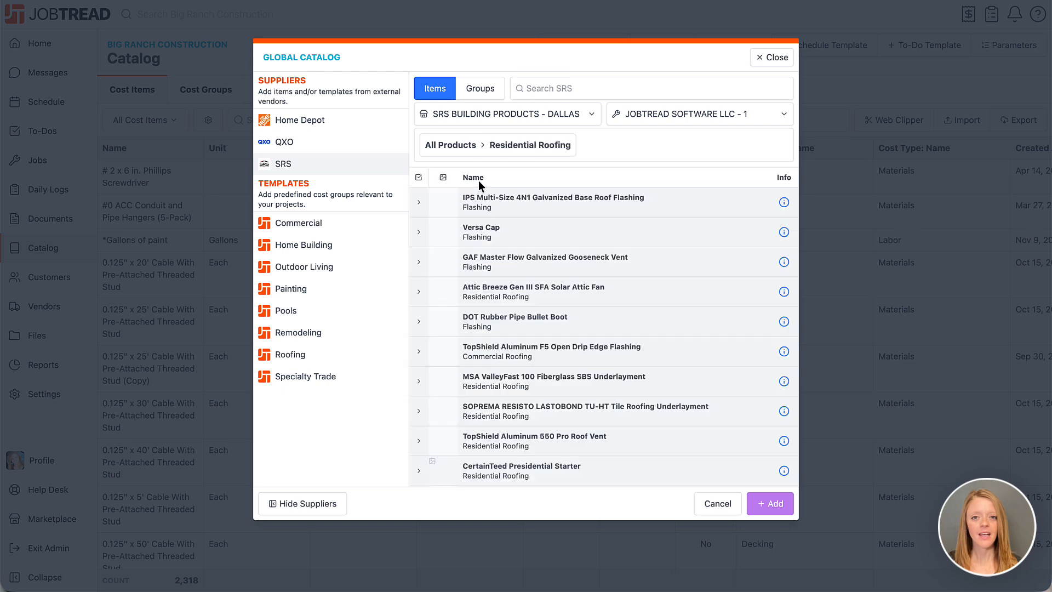